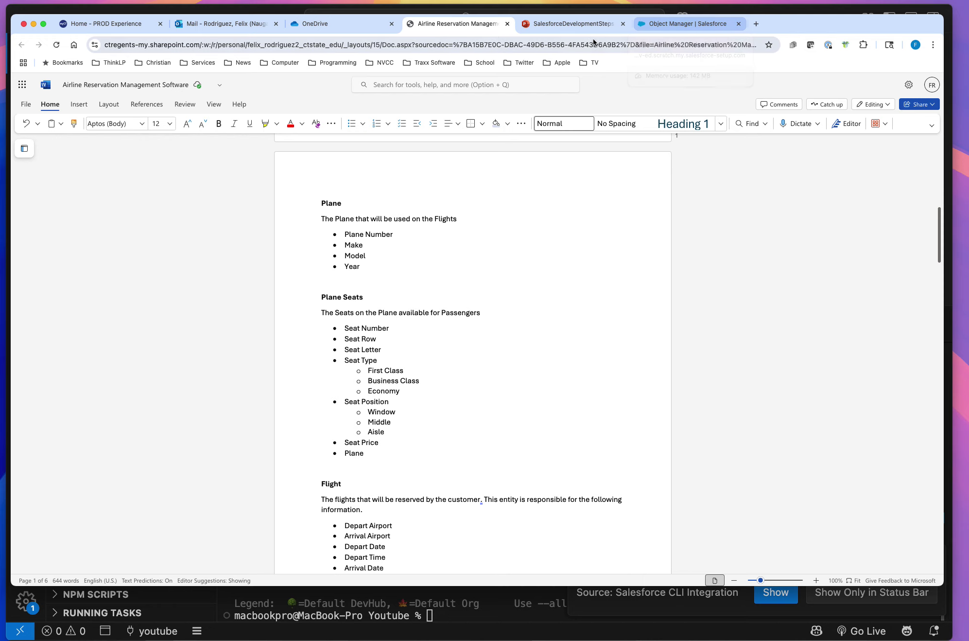
Start a new custom object with label Plane, plural label Panes and the description "The Plane used in our reservation system"
click(714, 25)
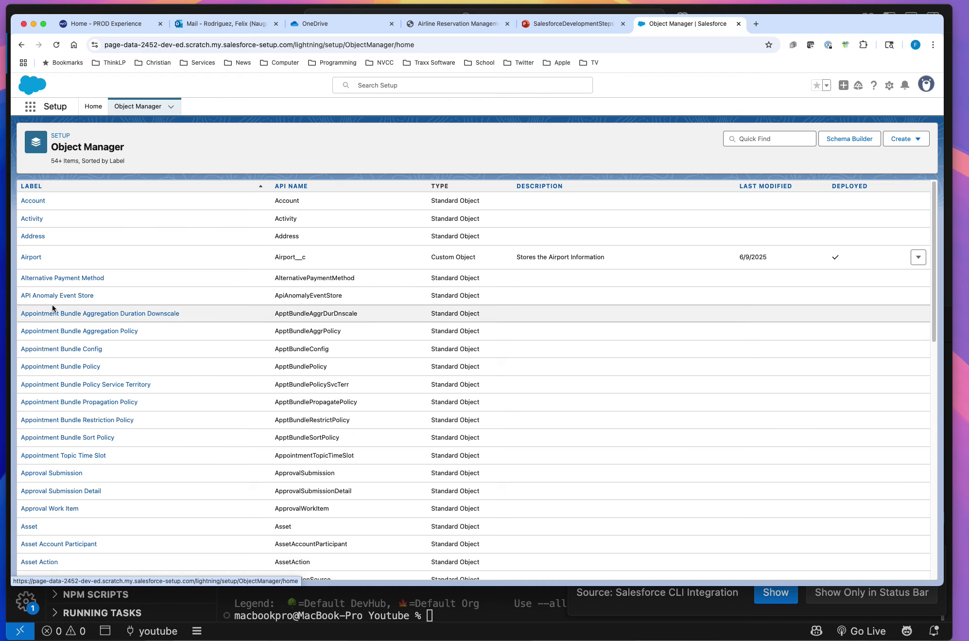
double_click(286, 258)
click(907, 141)
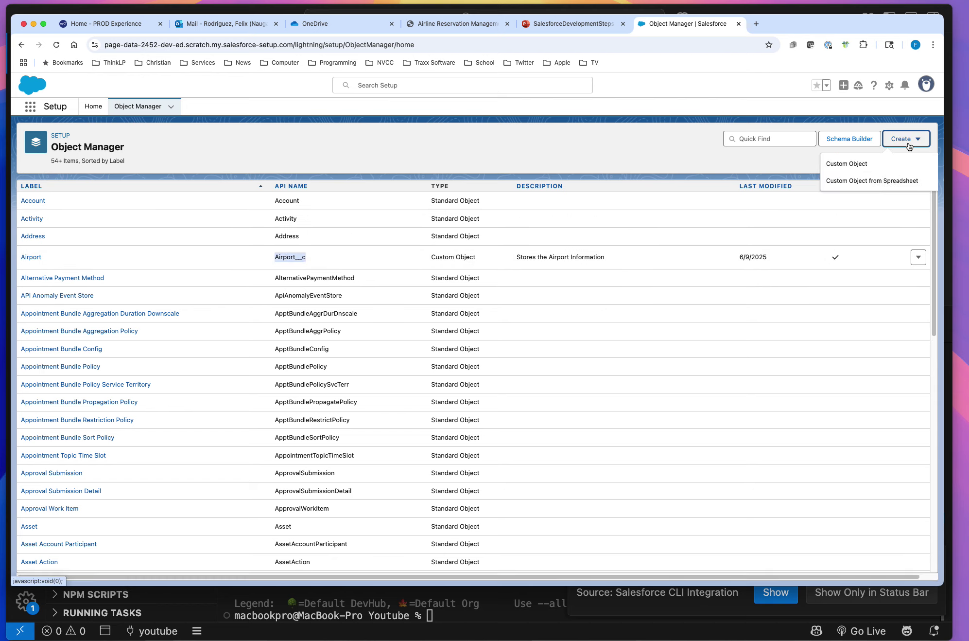
click(887, 165)
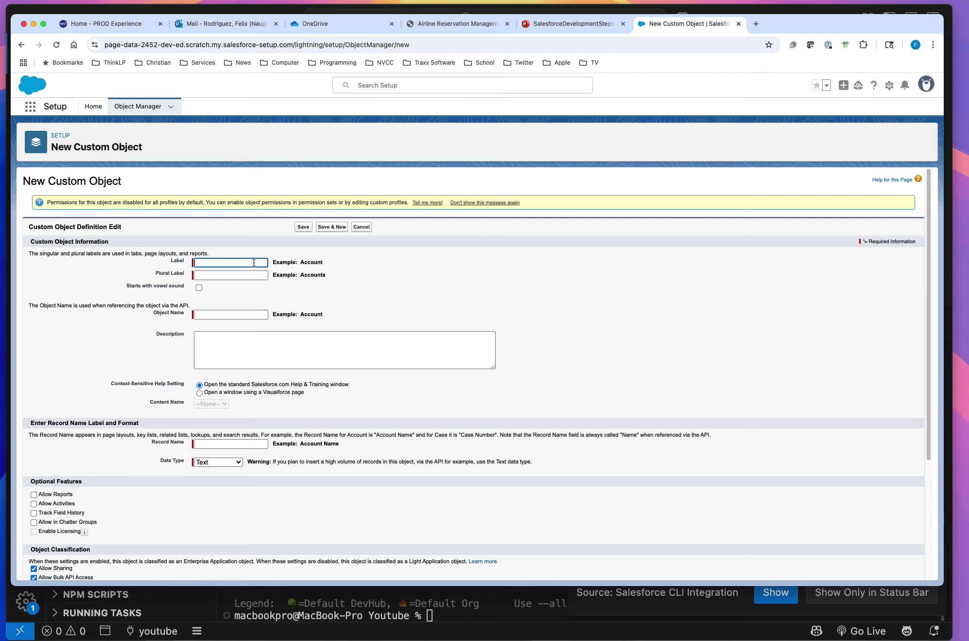
text(Plane)
key(Tab)
text(Pane)
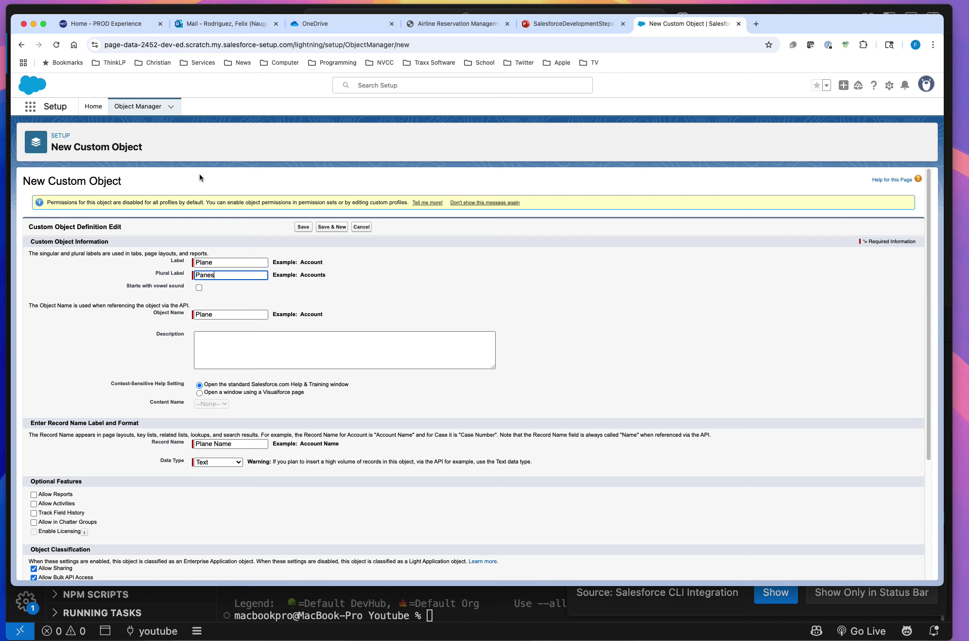
click(248, 350)
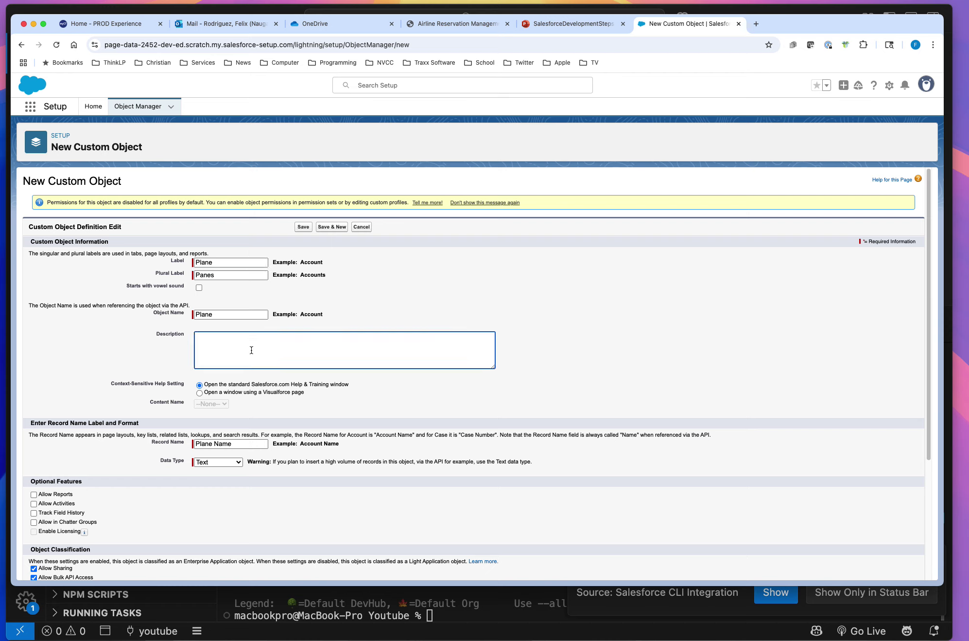
text(The Plane)
text(used in our reservation system)
Make the Plane record name an Auto Number with display format PLN-{0000} and starting number 1
click(234, 462)
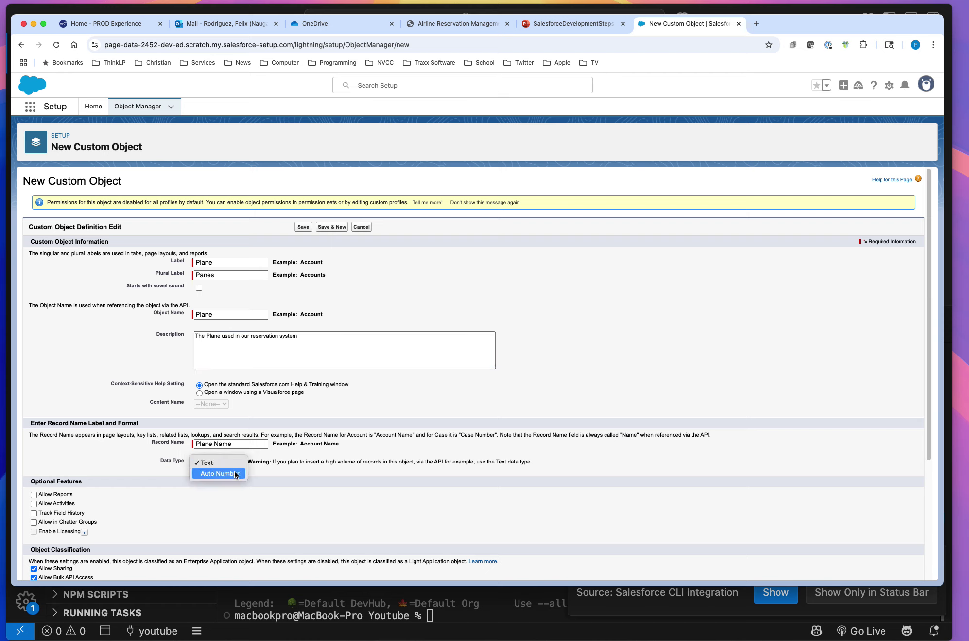
click(235, 473)
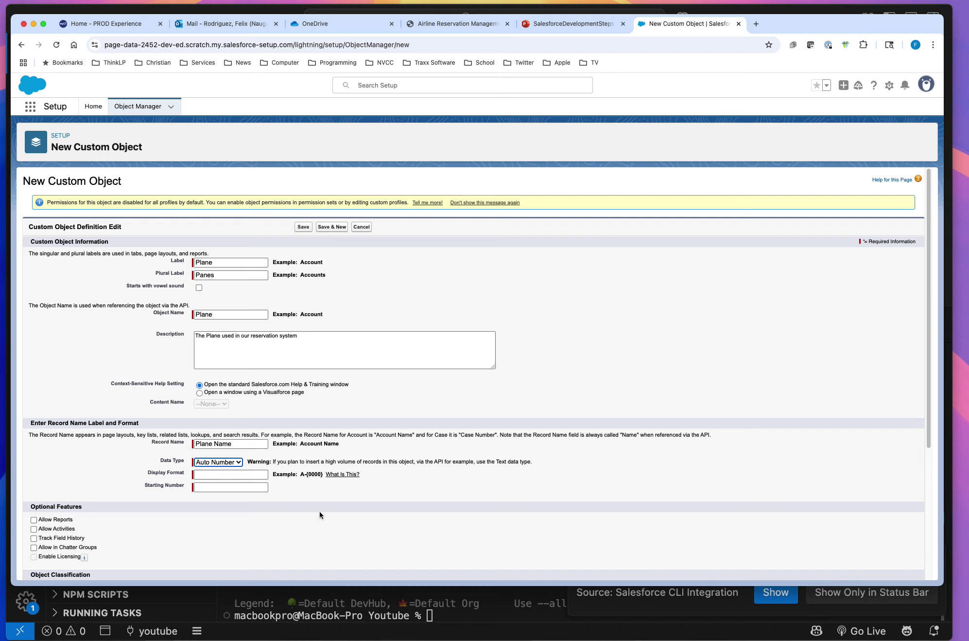
click(205, 475)
text(PLN-)
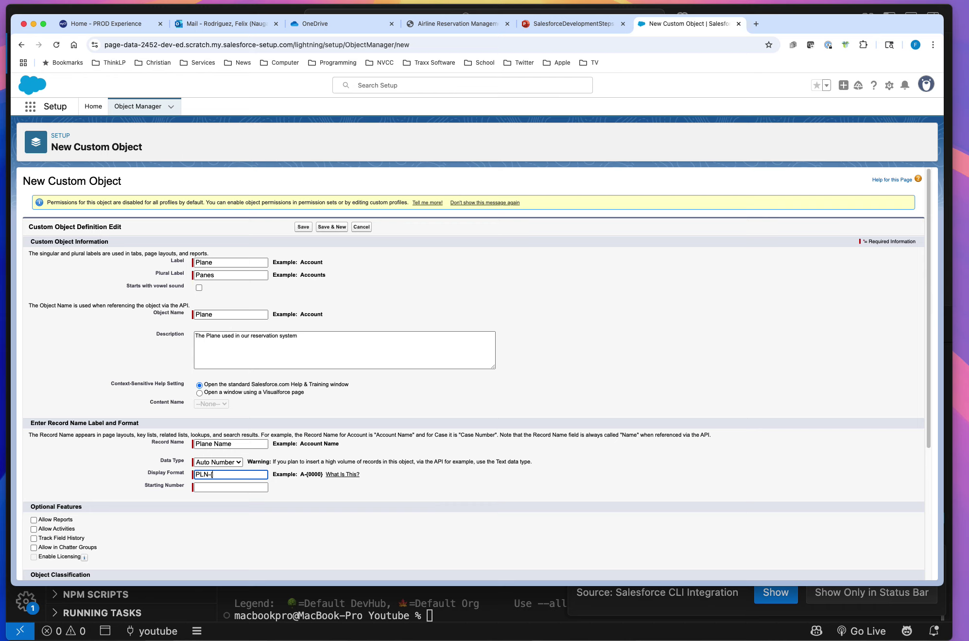
text({0000})
click(265, 490)
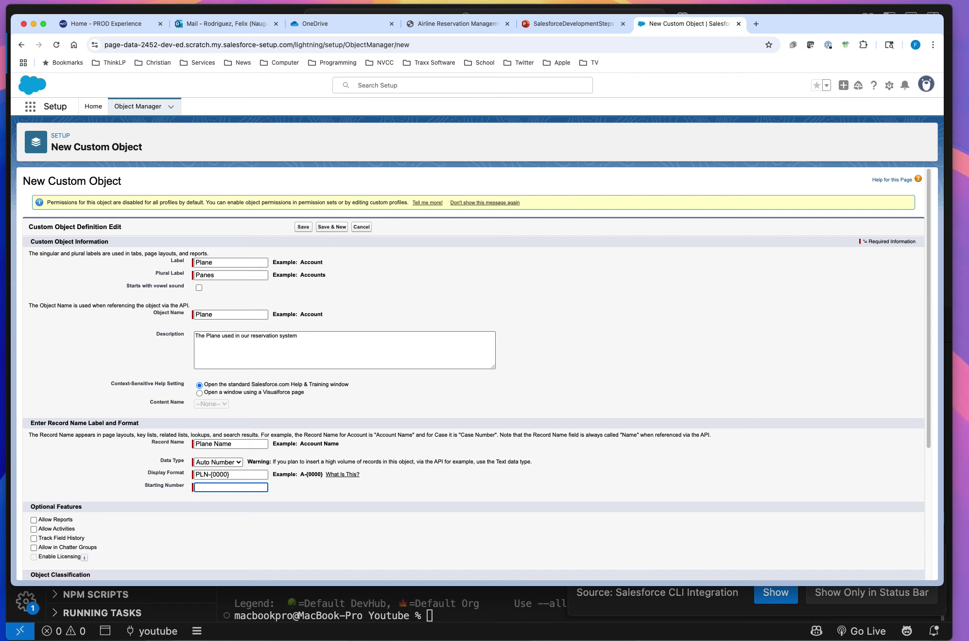
text(1)
Allow reports and search for the Plane object and save it
scroll(904, 419, down, 2)
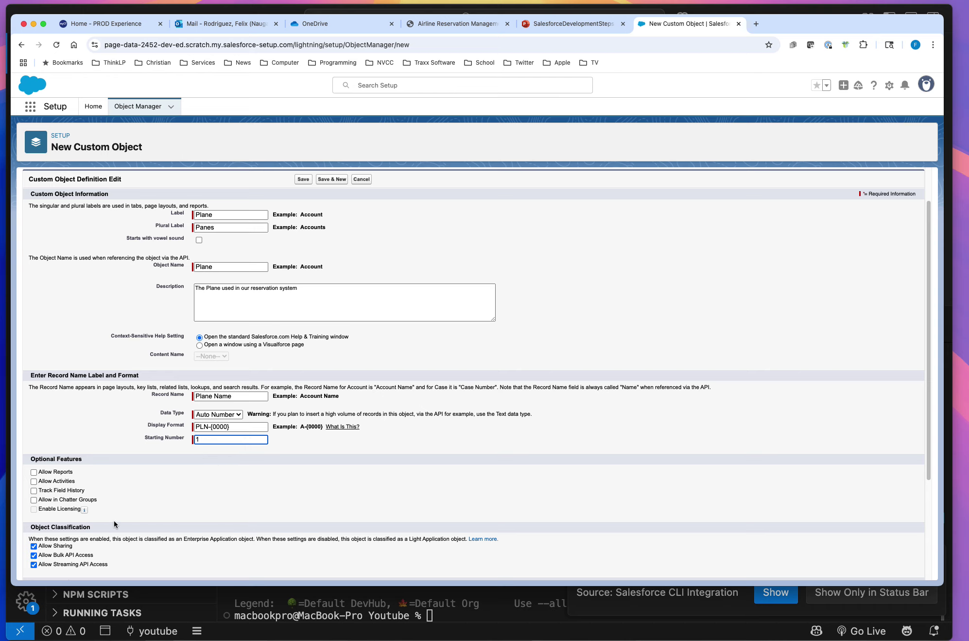
scroll(127, 494, down, 1)
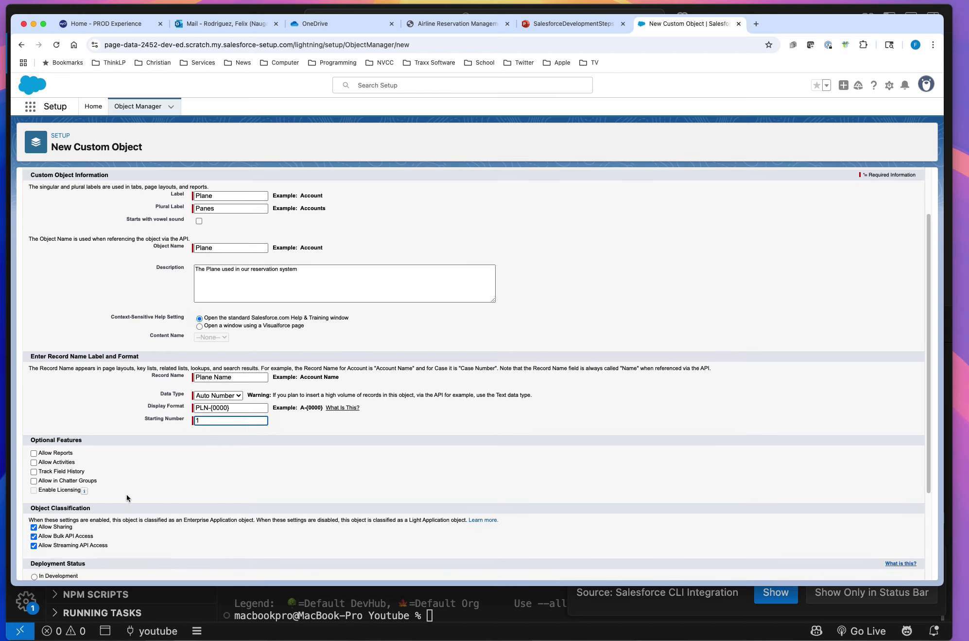
click(33, 453)
scroll(219, 485, down, 5)
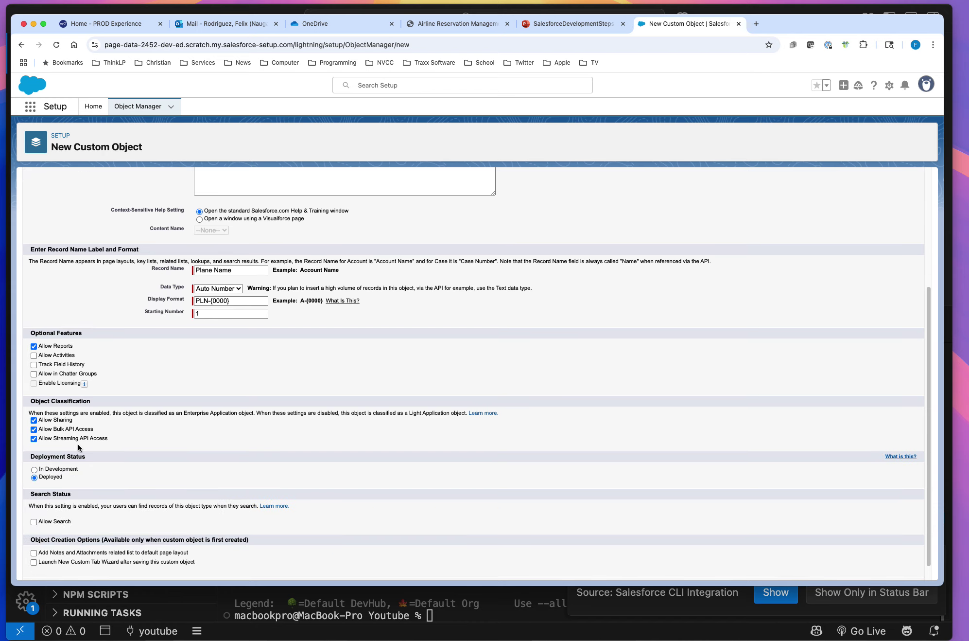
scroll(71, 467, down, 1)
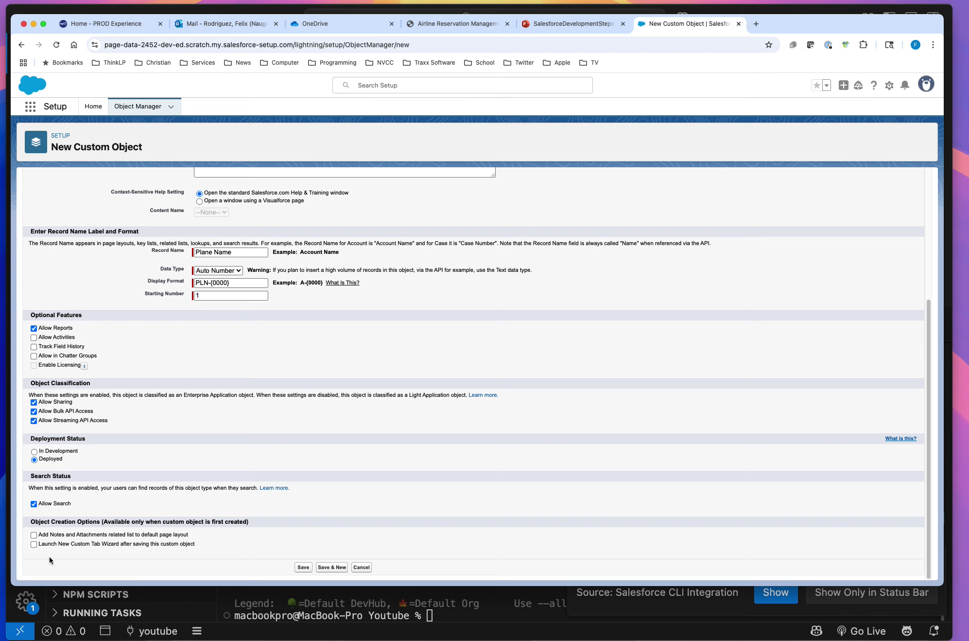
click(304, 567)
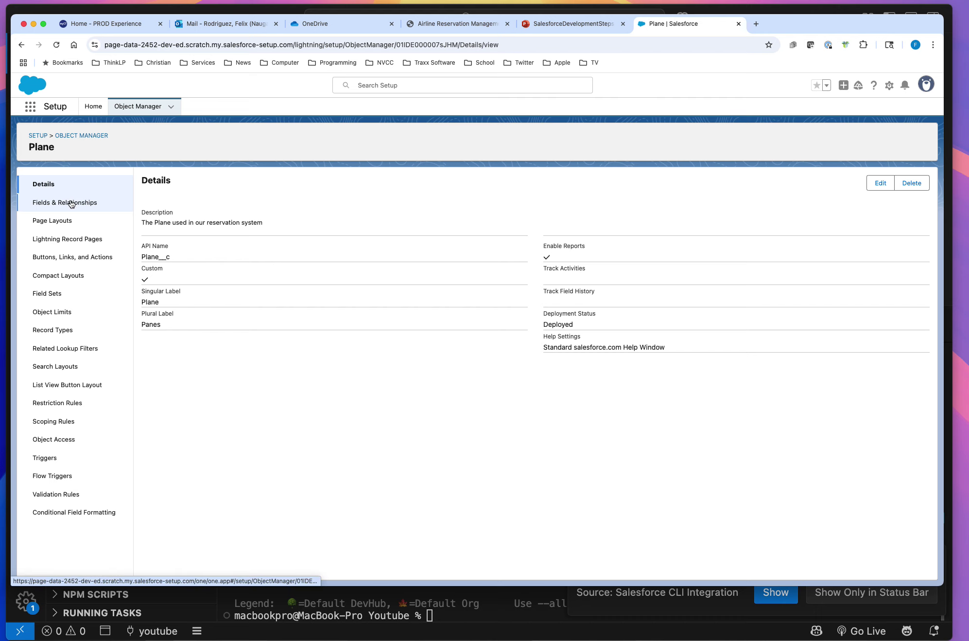
Show the Plane object's fields and relationships, and detach the Airline Reservation Management document into its own window
click(72, 203)
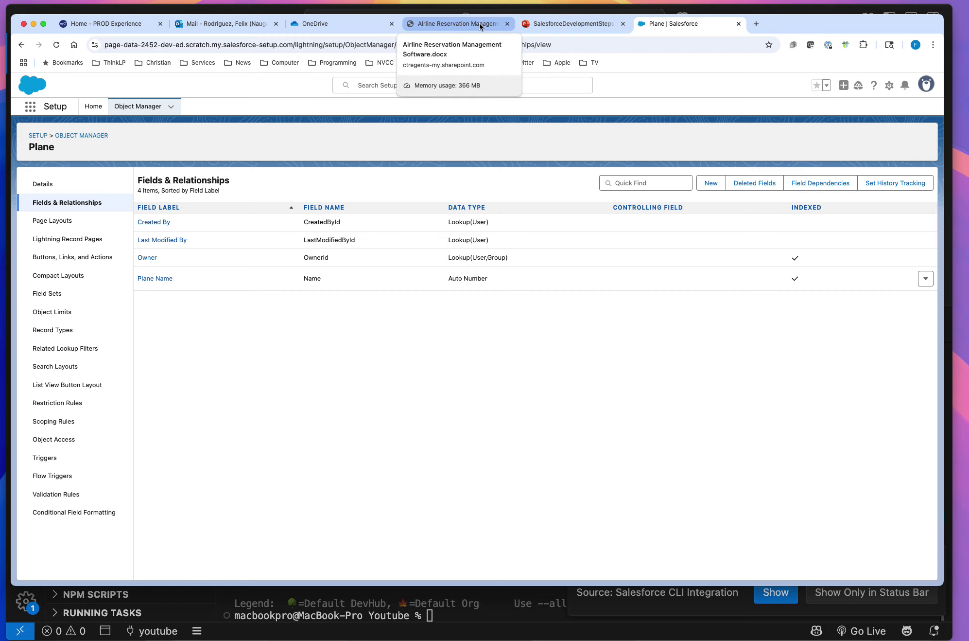
drag(480, 25, 509, 3)
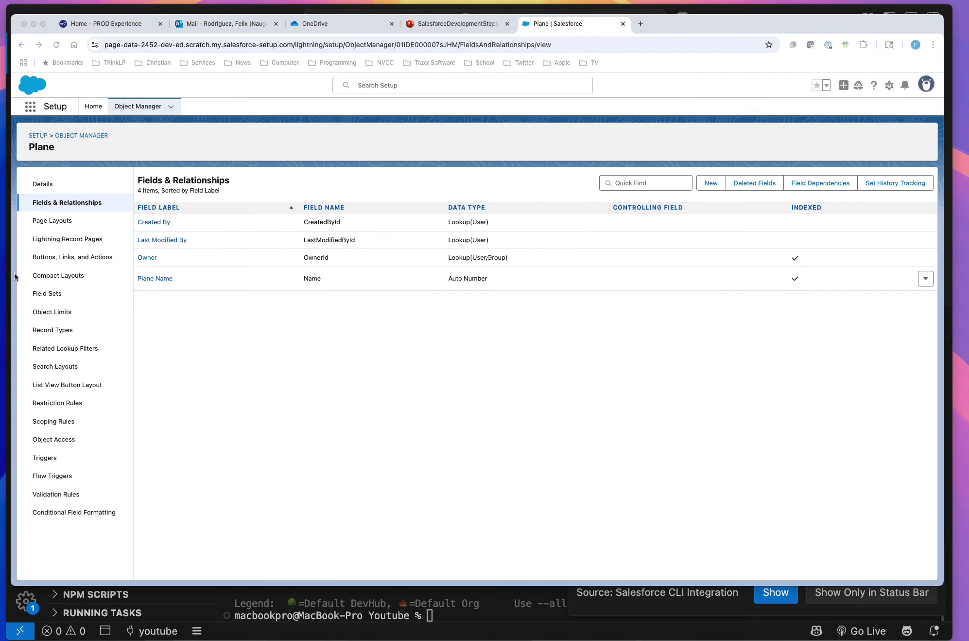
click(531, 196)
Start a new Text field on the Plane object labelled Make with a length of 255
click(710, 185)
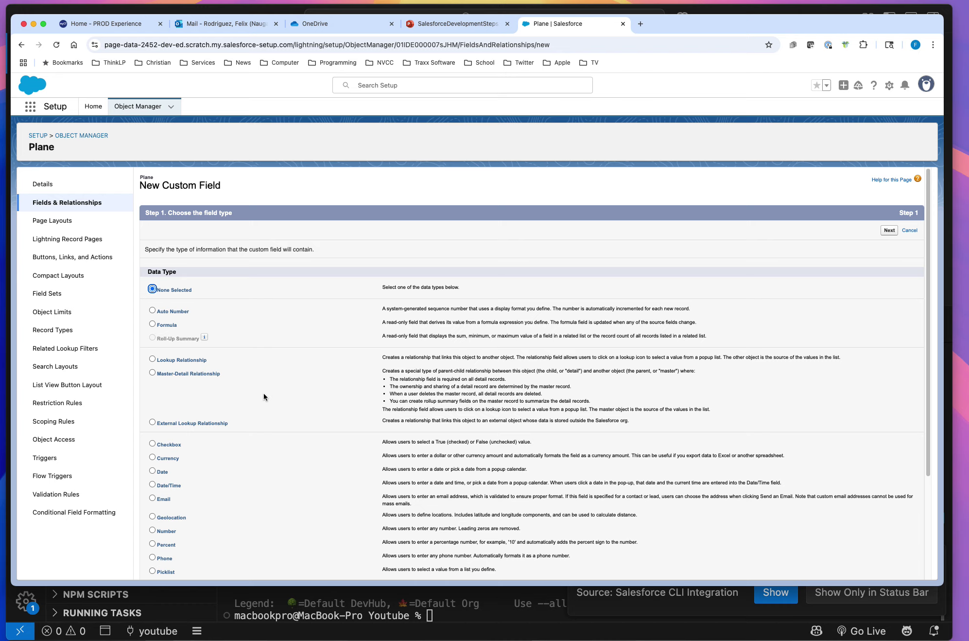
scroll(263, 394, down, 5)
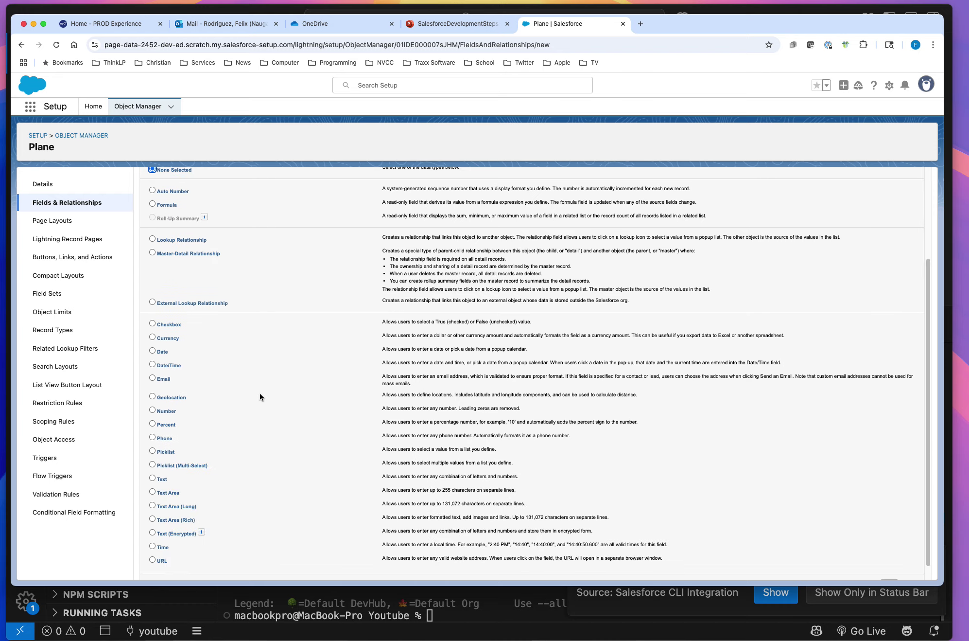
click(153, 480)
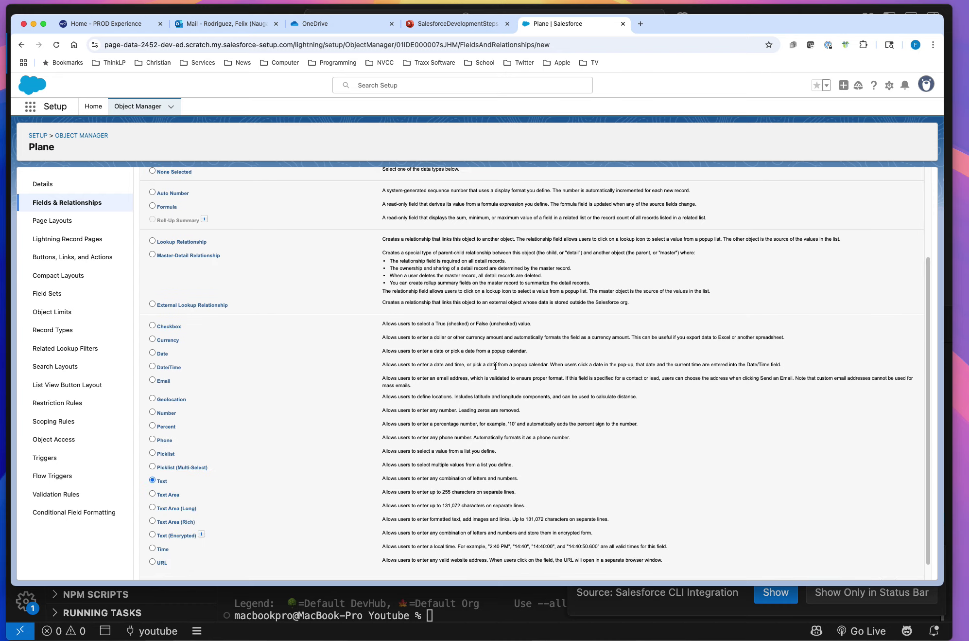
scroll(535, 341, up, 5)
click(889, 231)
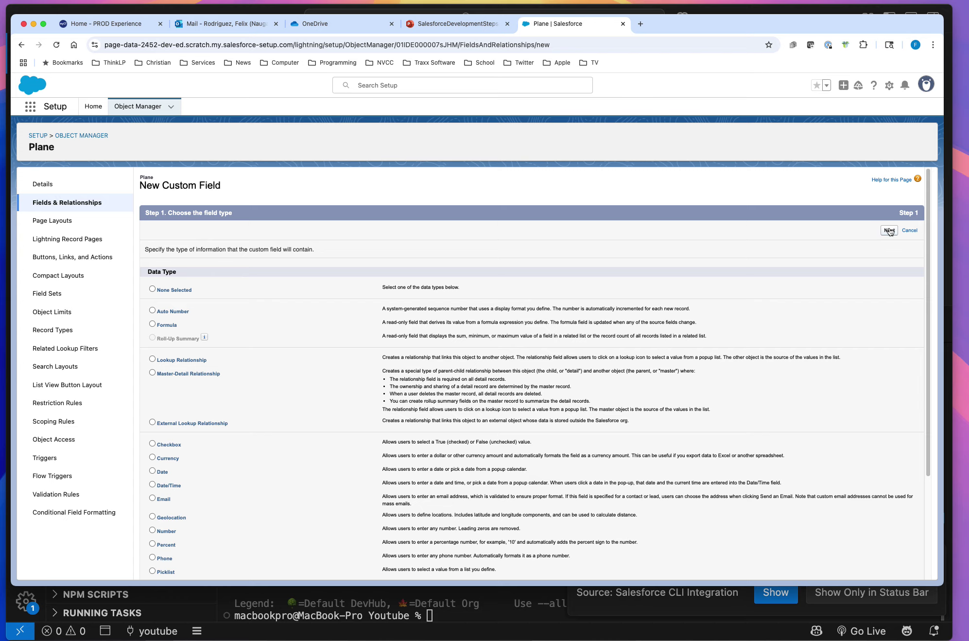
text(Make)
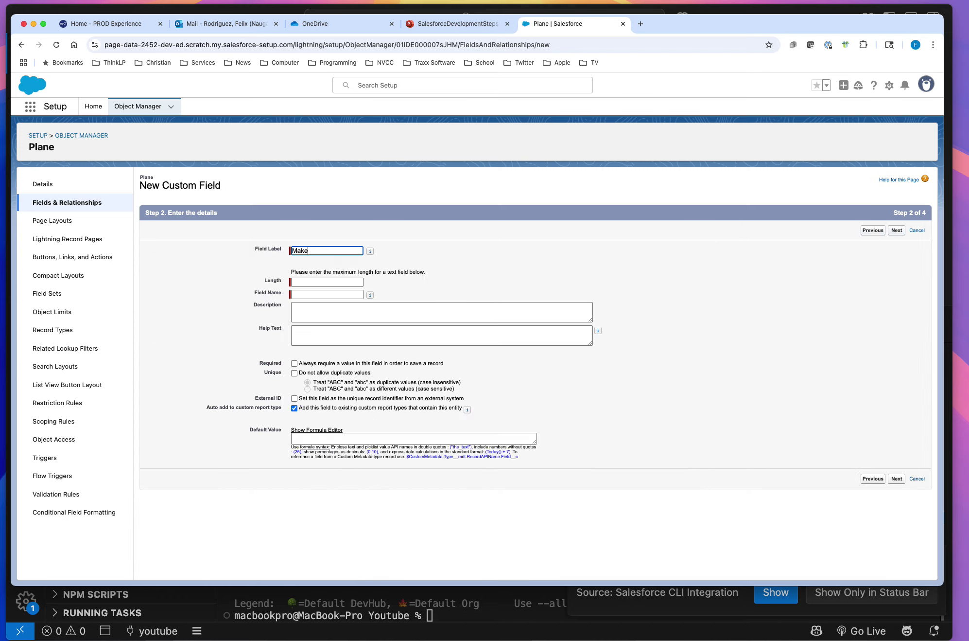
key(Tab)
key(Tab)
text(255)
Use "The Make of the Plane" as the Make field's description and help text, and save it with default security and layout
click(386, 315)
text(The M)
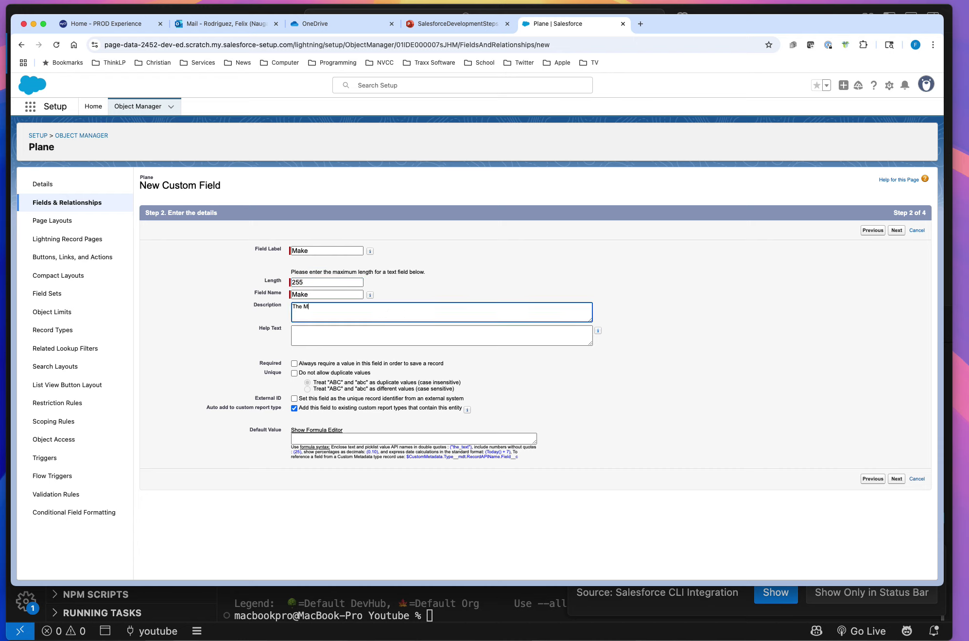
text(ake of the pl)
text( Plane)
key(super+a)
key(super+c)
click(310, 333)
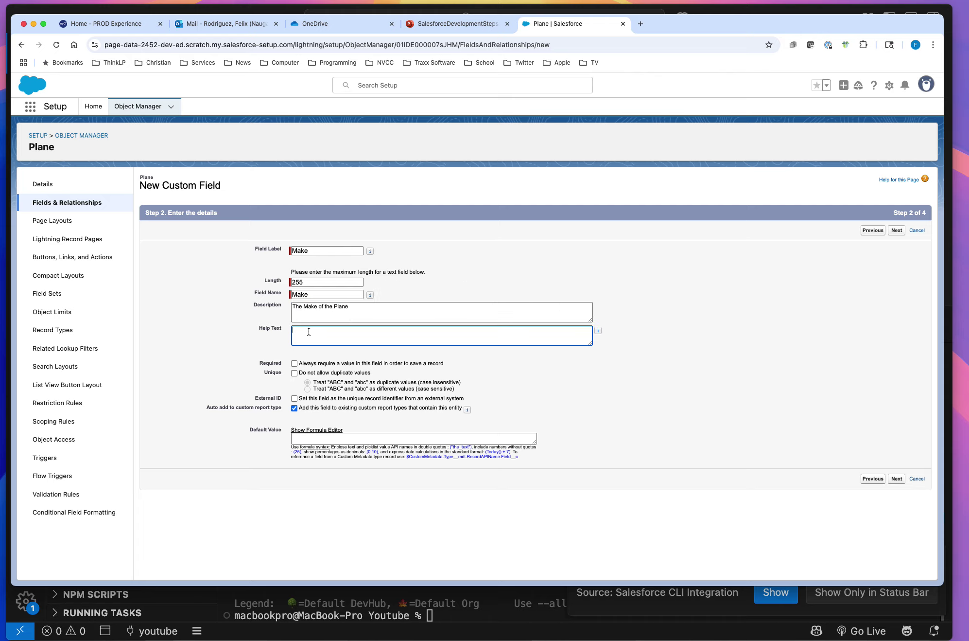
key(super+v)
click(897, 231)
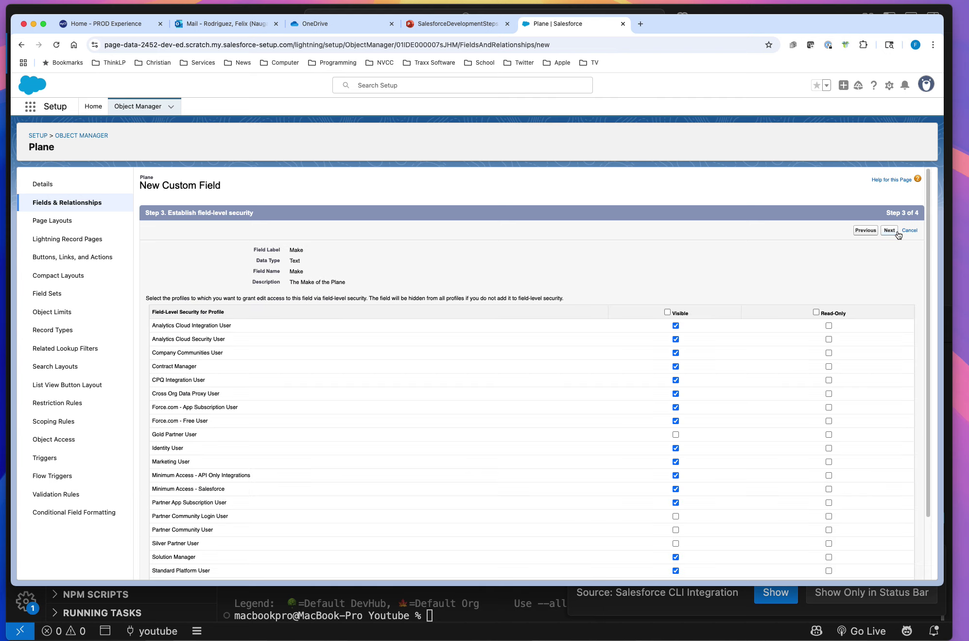
click(890, 232)
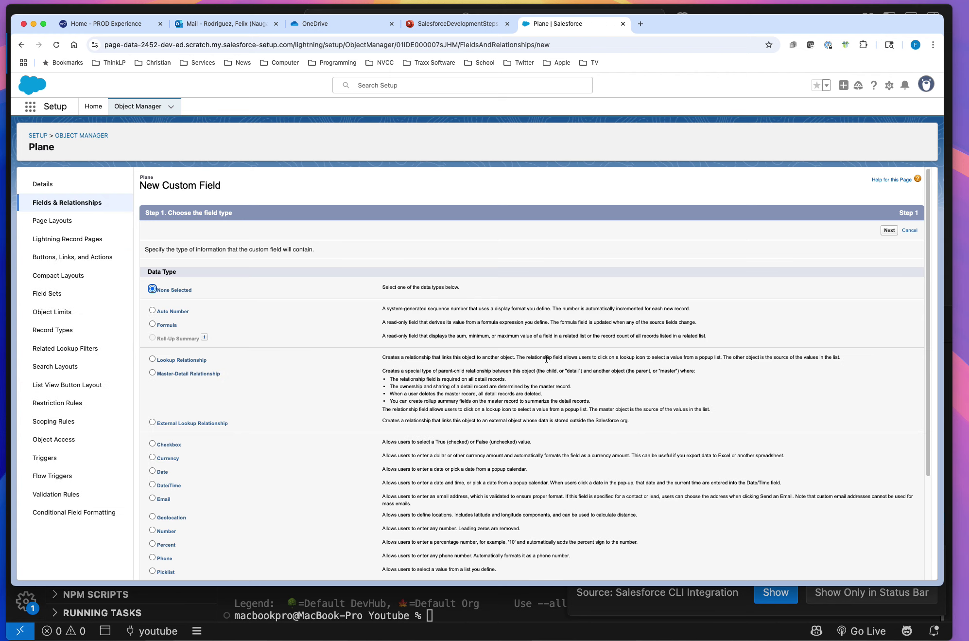
Start another Text field on the Plane object labelled Model with a length of 100
scroll(298, 411, down, 3)
click(152, 476)
scroll(154, 475, up, 3)
click(889, 231)
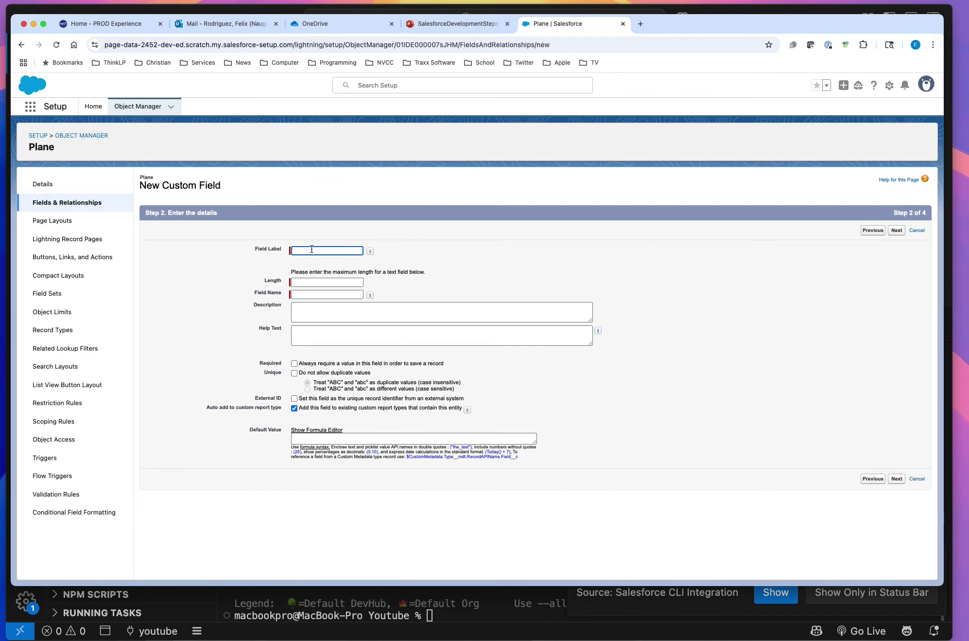
text(M)
key(BackSpace)
text(Model)
key(Tab)
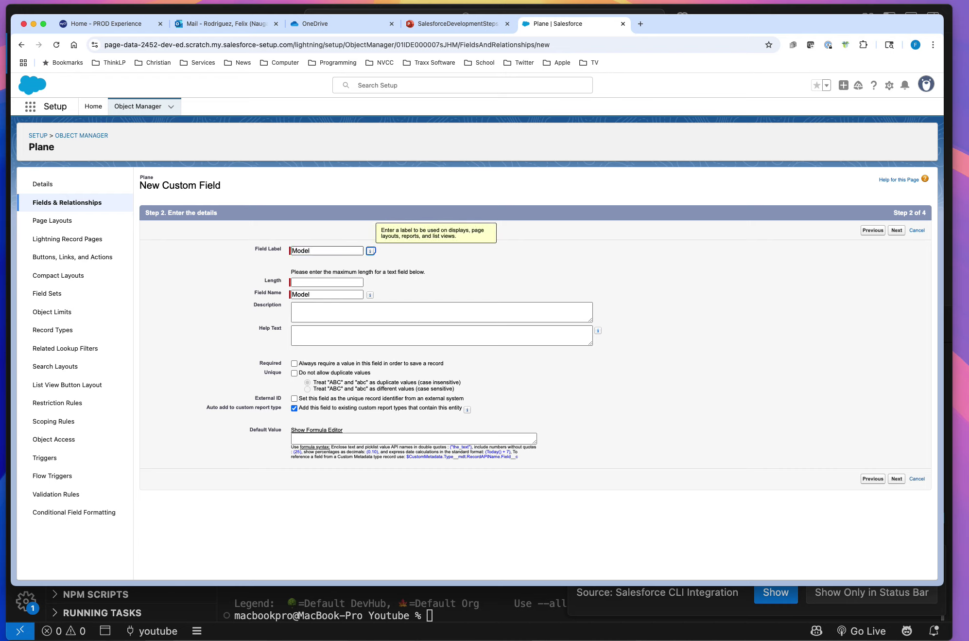
text(100)
Use "The Model of the Plane" as the Model field's description and help text, and save it with default security and layout
key(Tab)
key(Tab)
text(The )
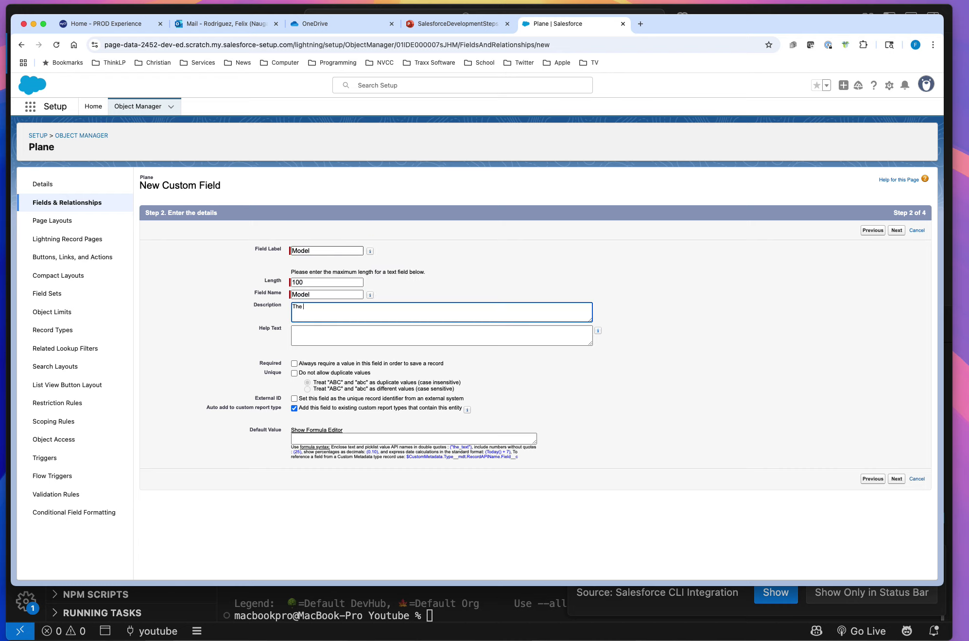
text(Model of the Plane)
drag(359, 315, 264, 300)
key(super+c)
click(313, 334)
key(super+v)
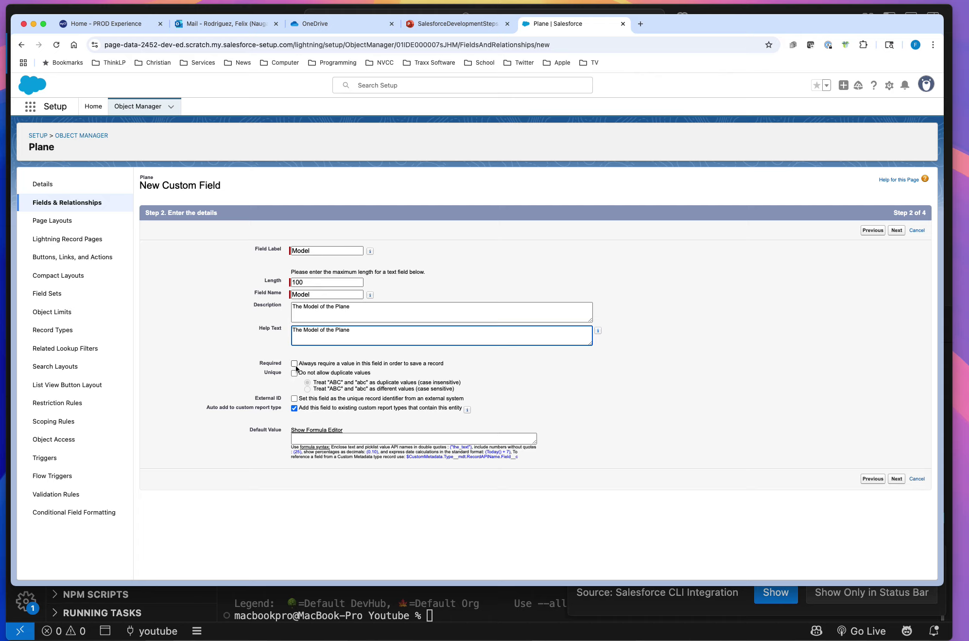
click(896, 479)
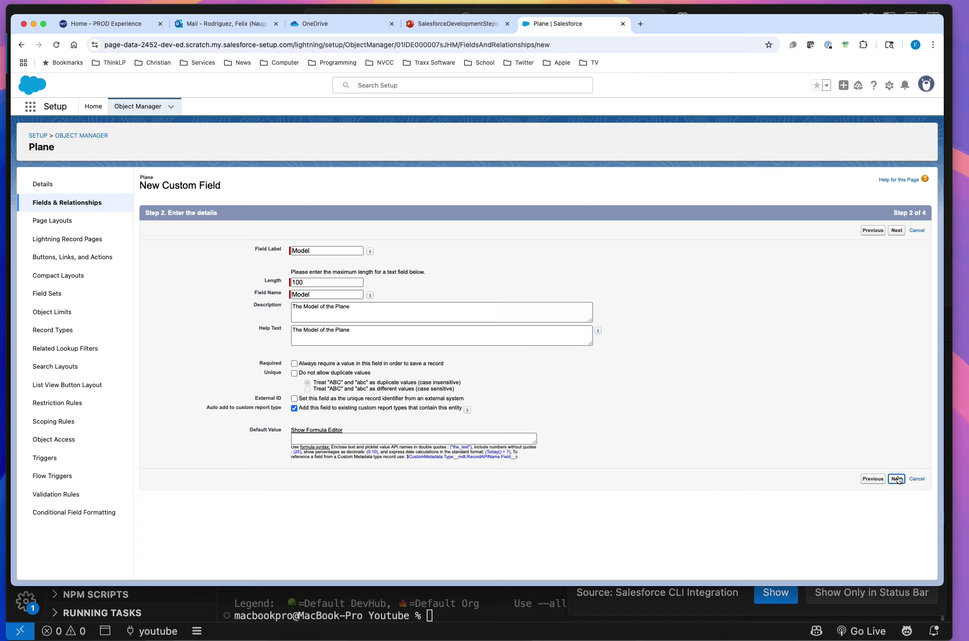
click(897, 232)
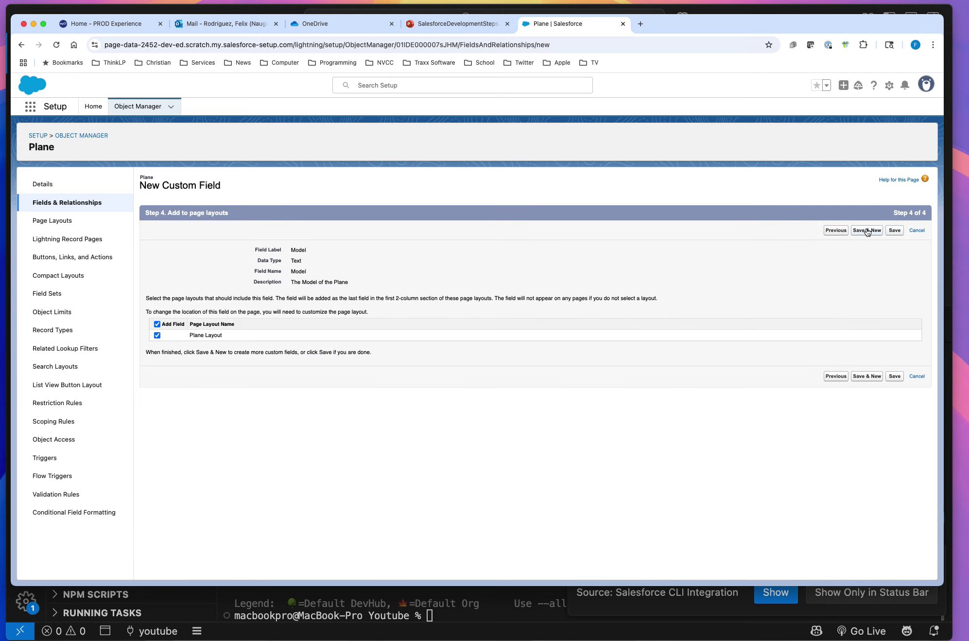
click(868, 230)
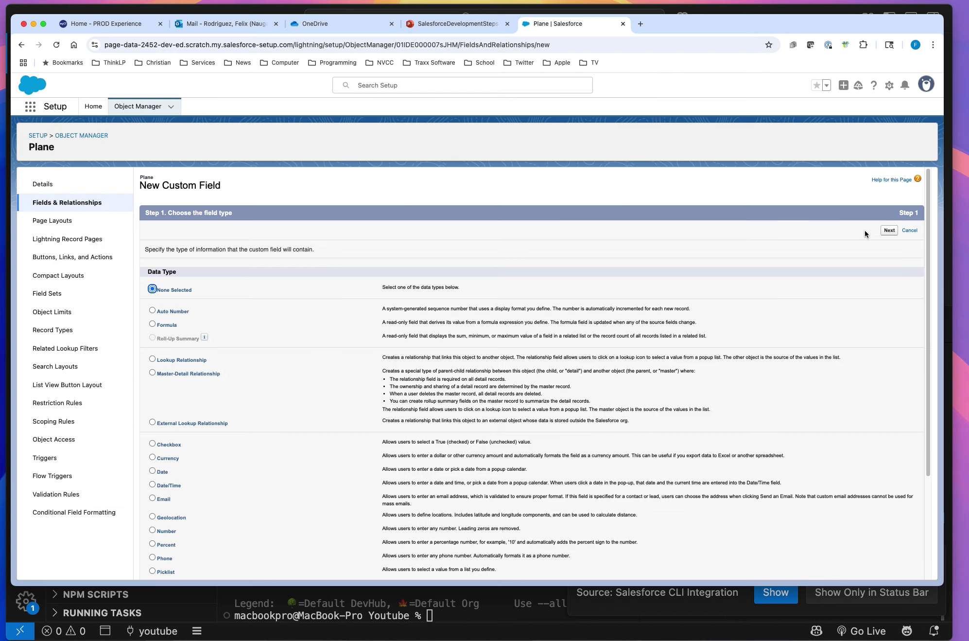
Start another Text field on the Plane object labelled Year with a length of 4
scroll(239, 428, down, 5)
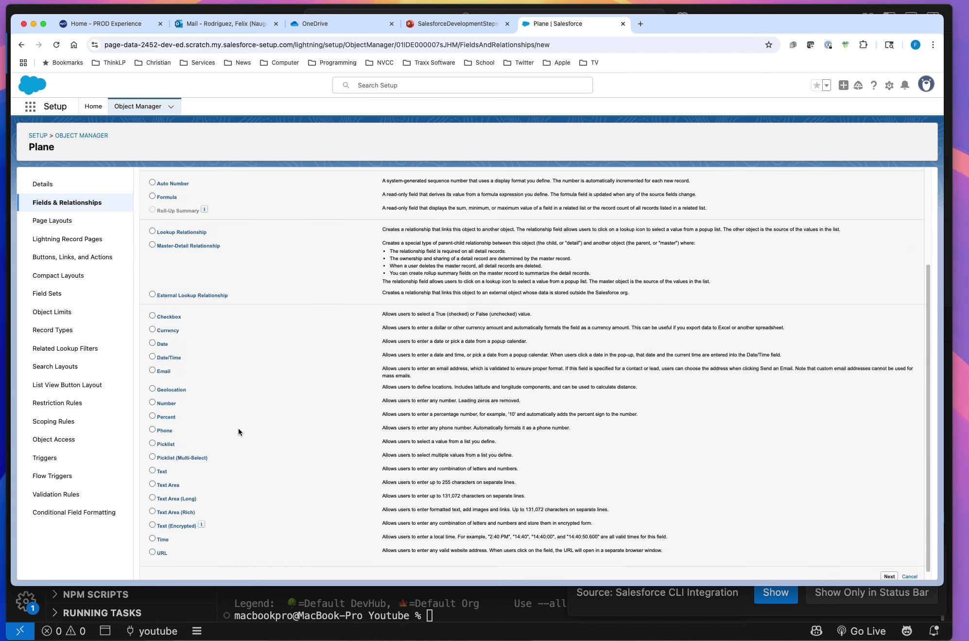
scroll(239, 432, down, 1)
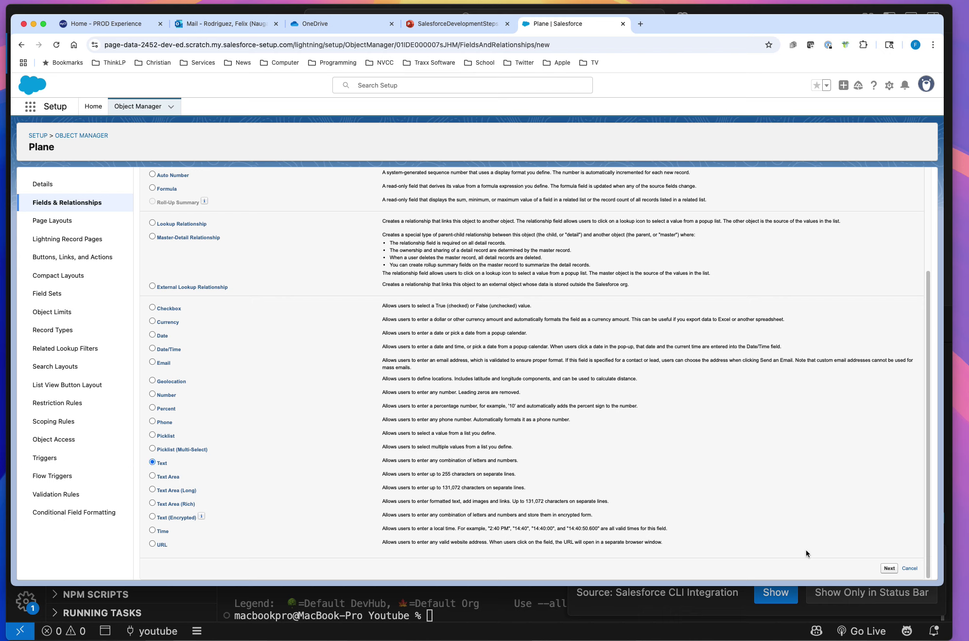
click(890, 568)
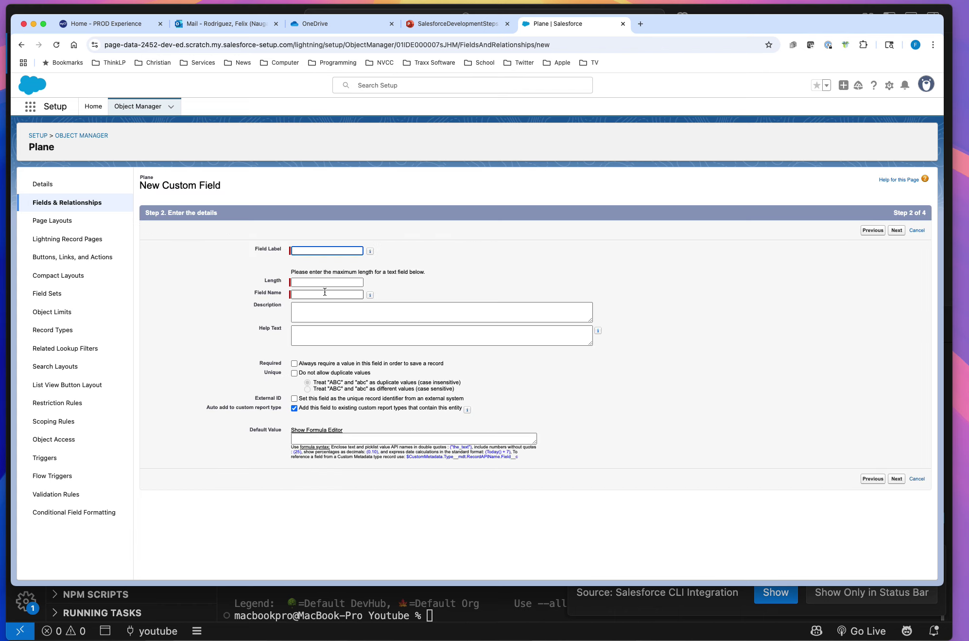
click(302, 284)
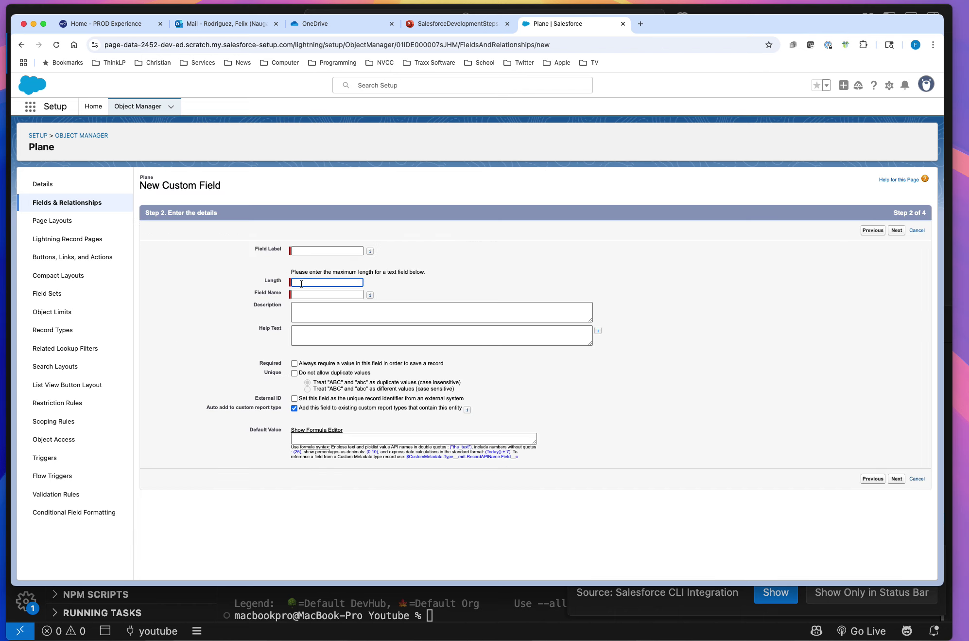
text(4)
click(312, 250)
text(Year)
key(Tab)
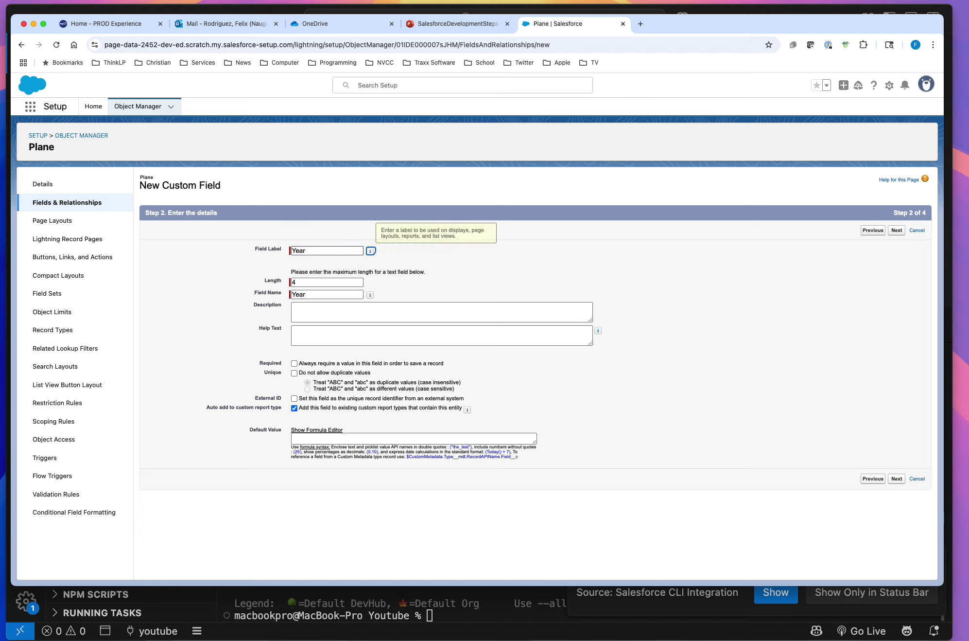
Use "The Year of the Plane" as the Year field's description and help text, and save it with default security and layout
key(Tab)
key(Tab)
key(Tab)
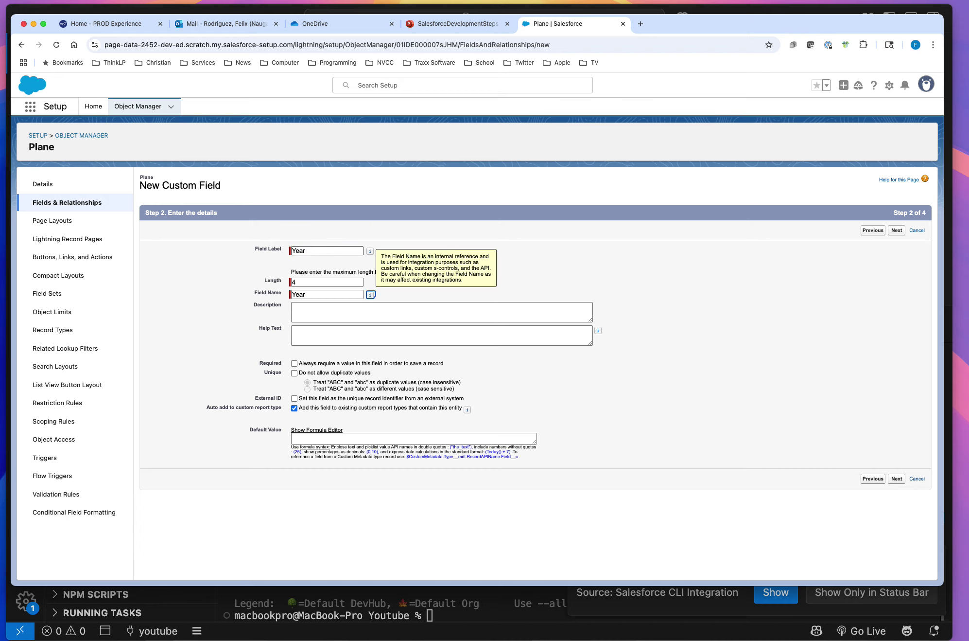
key(Tab)
text(The Y)
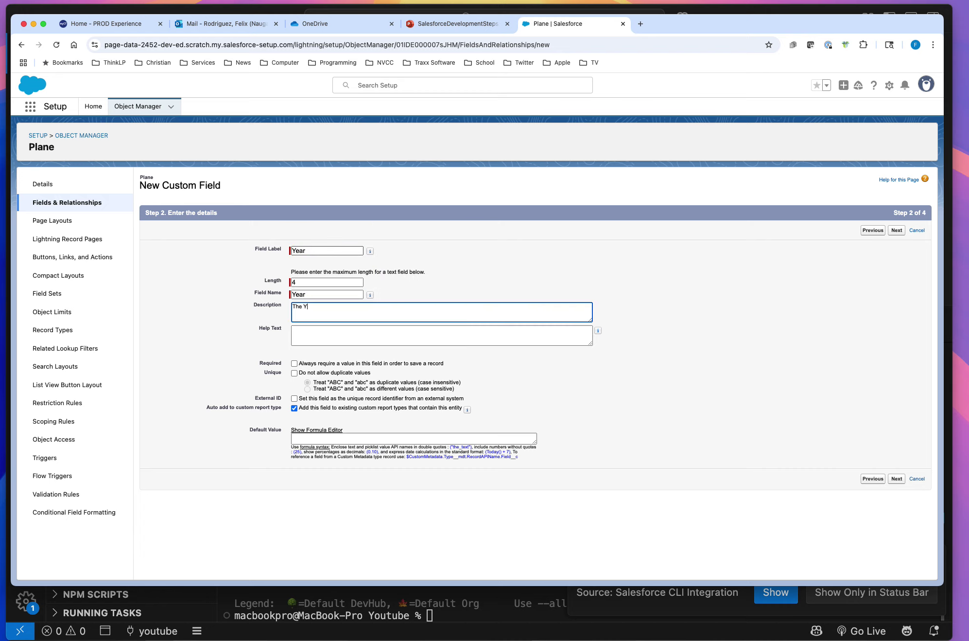
text(ear of the Plane)
drag(363, 307, 260, 304)
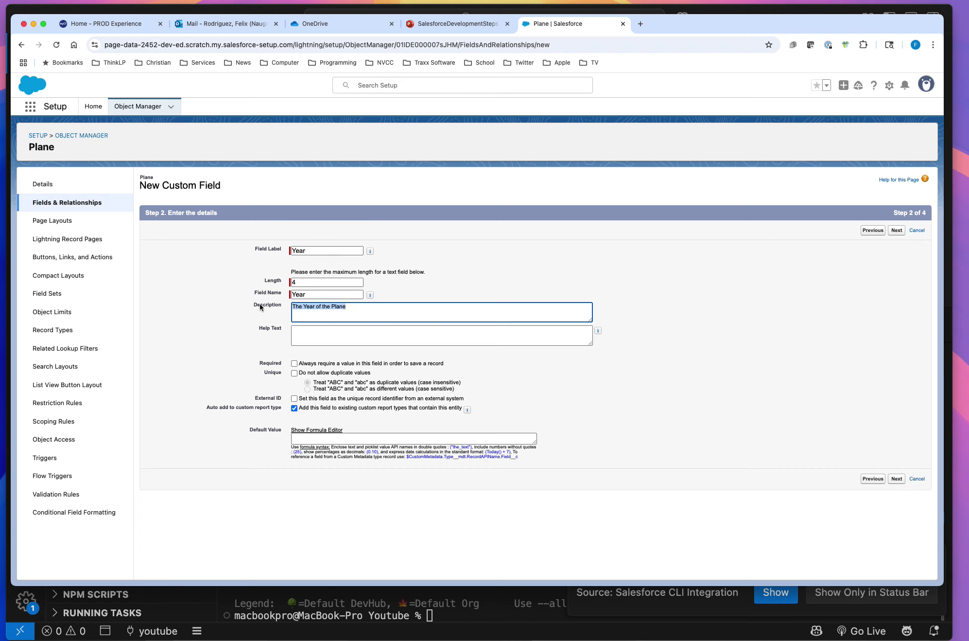
click(322, 333)
key(super+v)
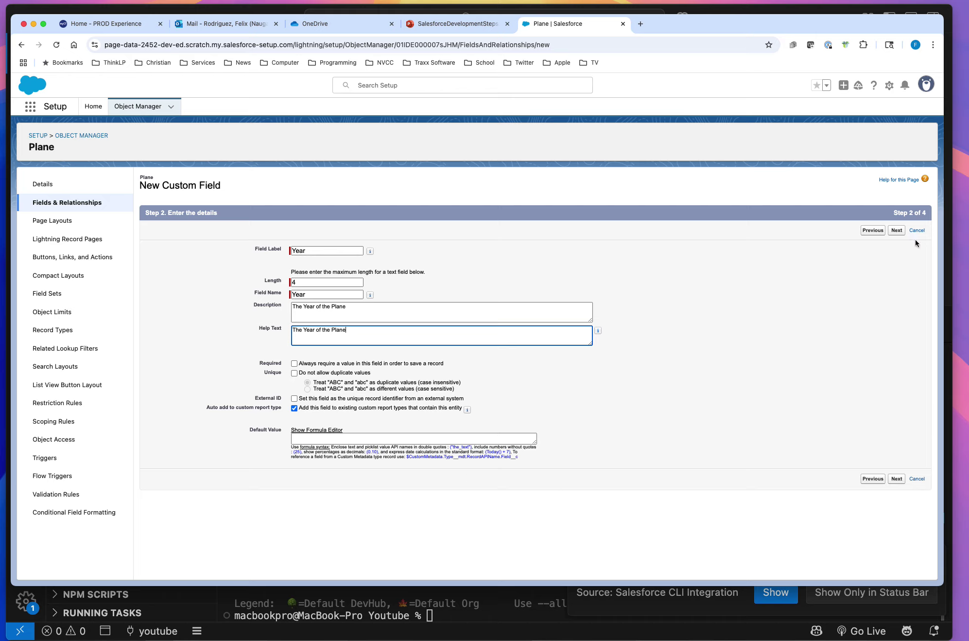
click(897, 231)
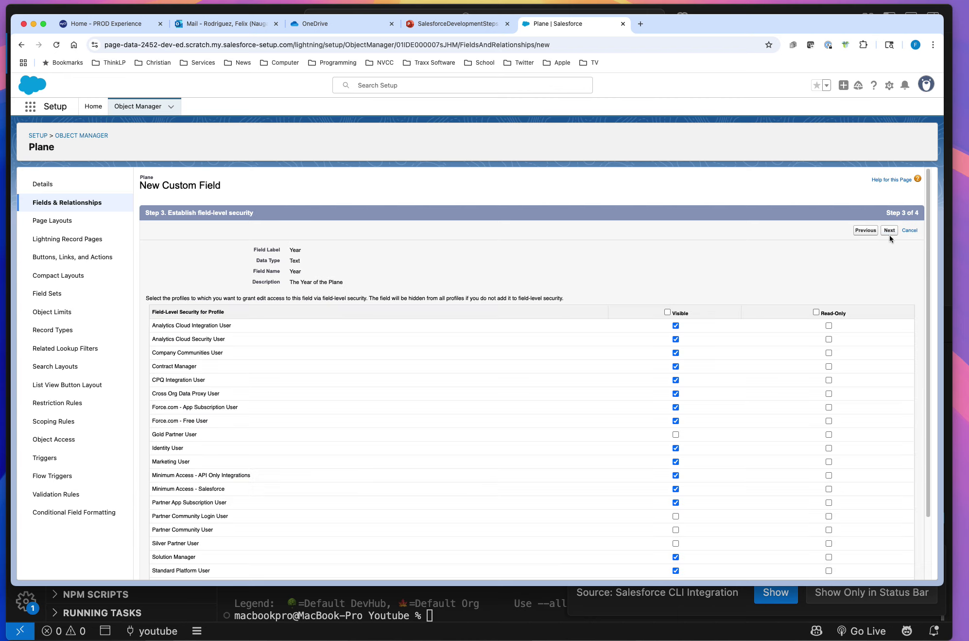
click(890, 231)
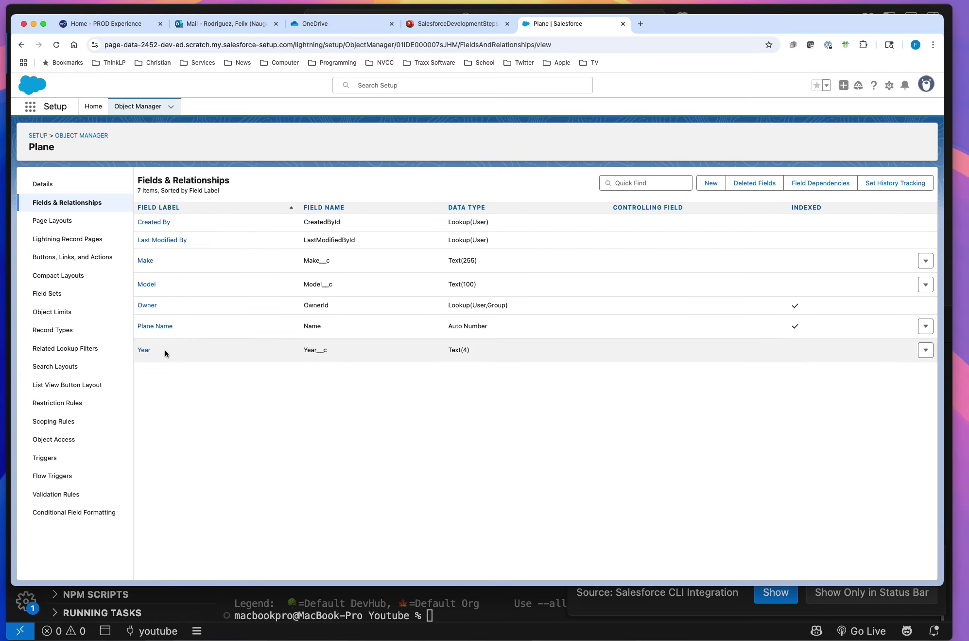
Start a new custom object labelled Plane Seat, plural Plane Seats, with object name Plane_Seat and description "The Seats on the Plane"
click(86, 136)
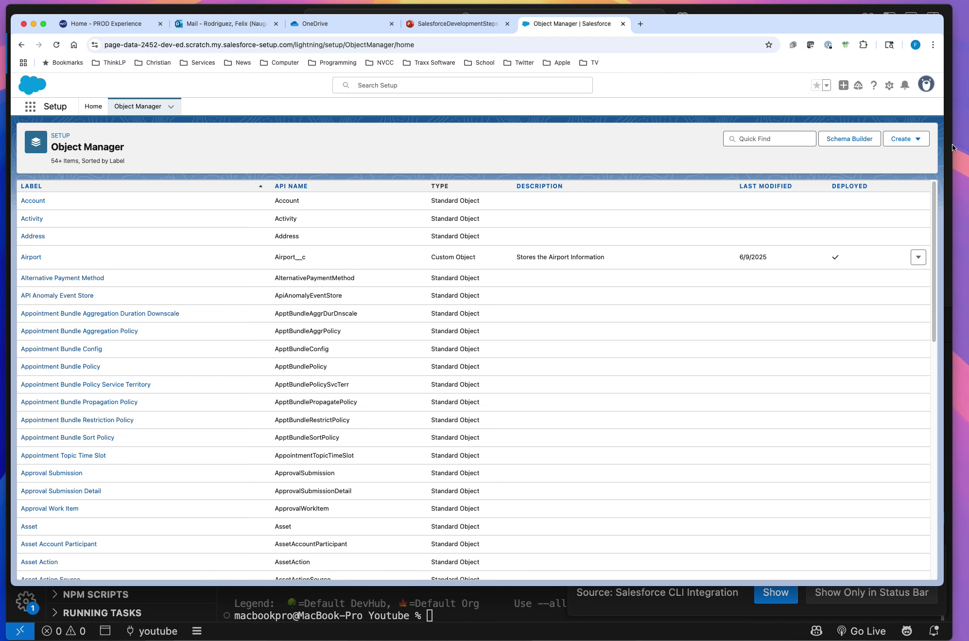
click(900, 141)
click(890, 162)
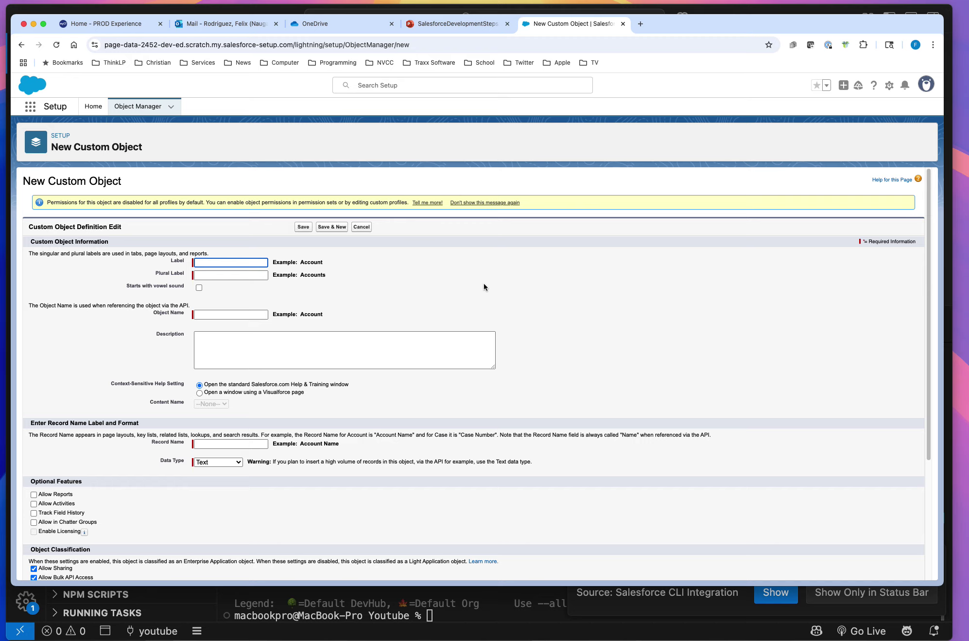
text(Plane Seats)
key(Tab)
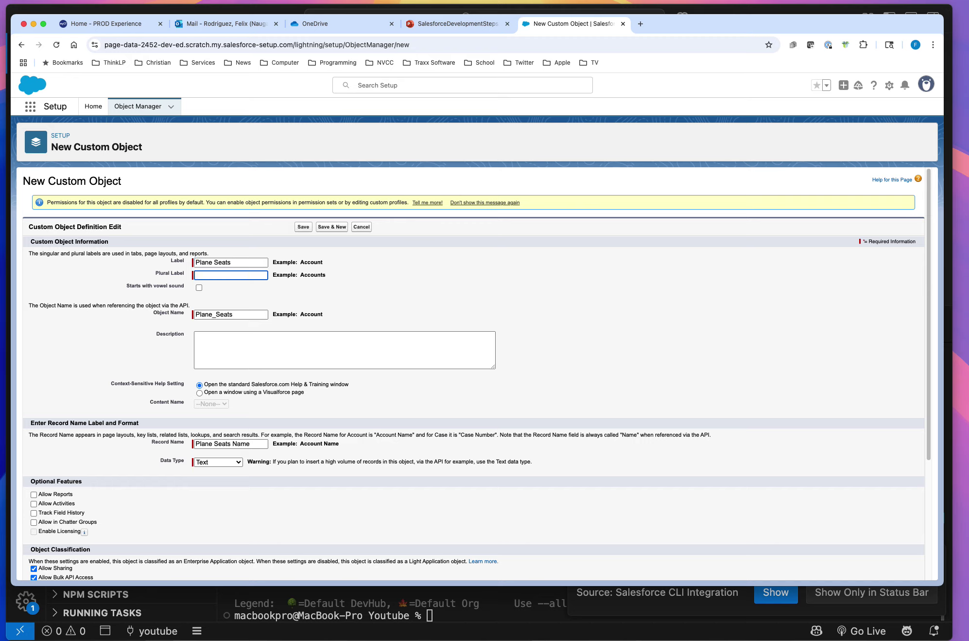
click(258, 264)
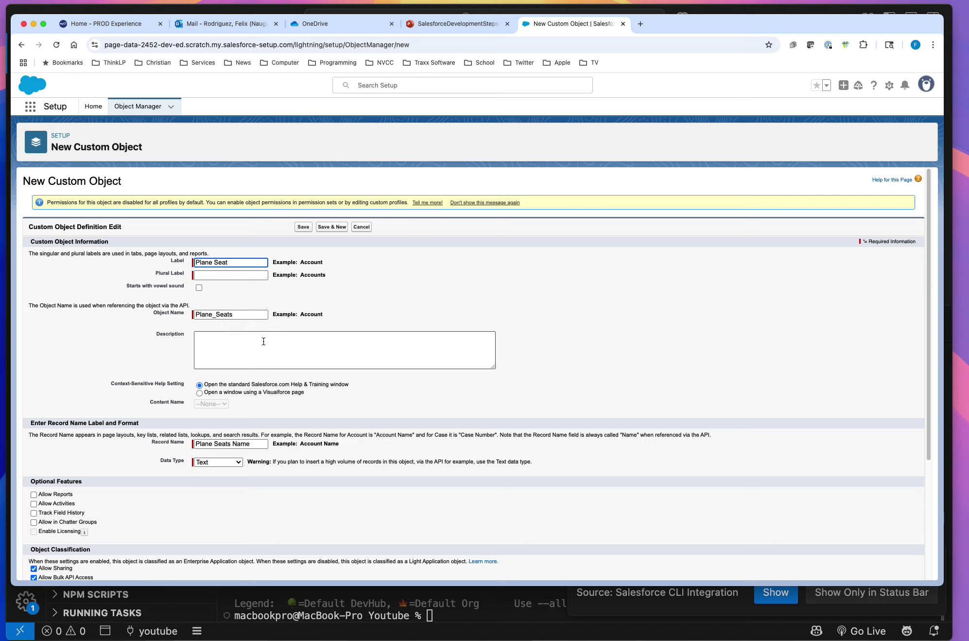
click(252, 317)
key(BackSpace)
click(235, 274)
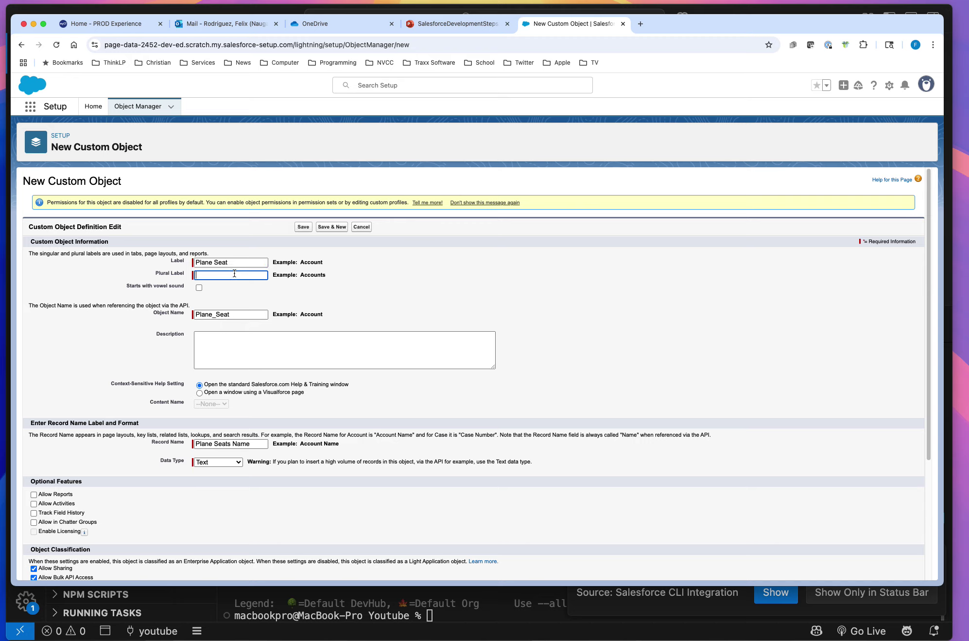
text(Plane Seats)
click(279, 345)
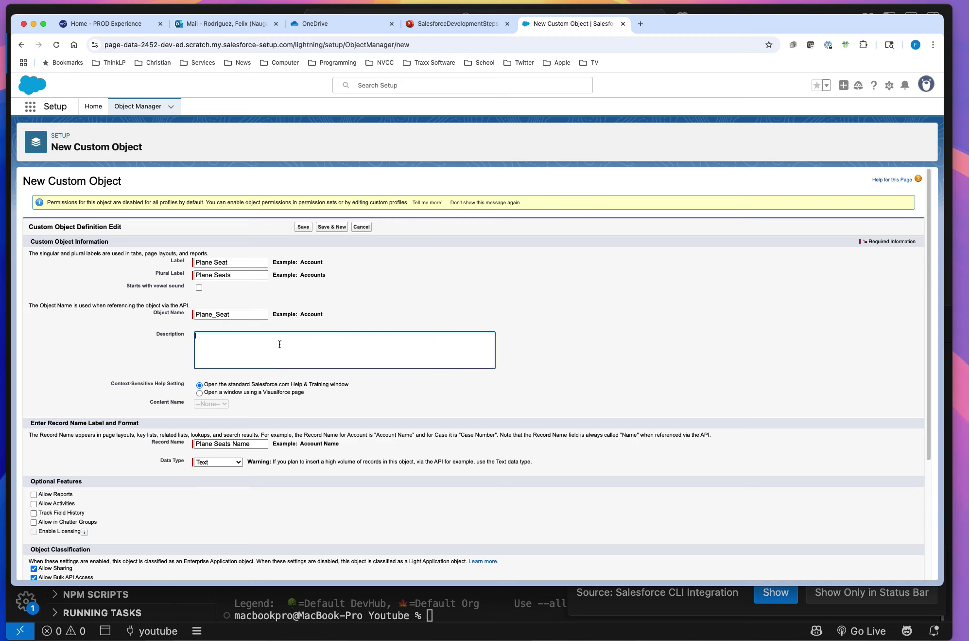
text(The Seats on the Plane)
Make the Plane Seat record name an Auto Number with display format PLNST-{0000} and starting number 1
click(229, 463)
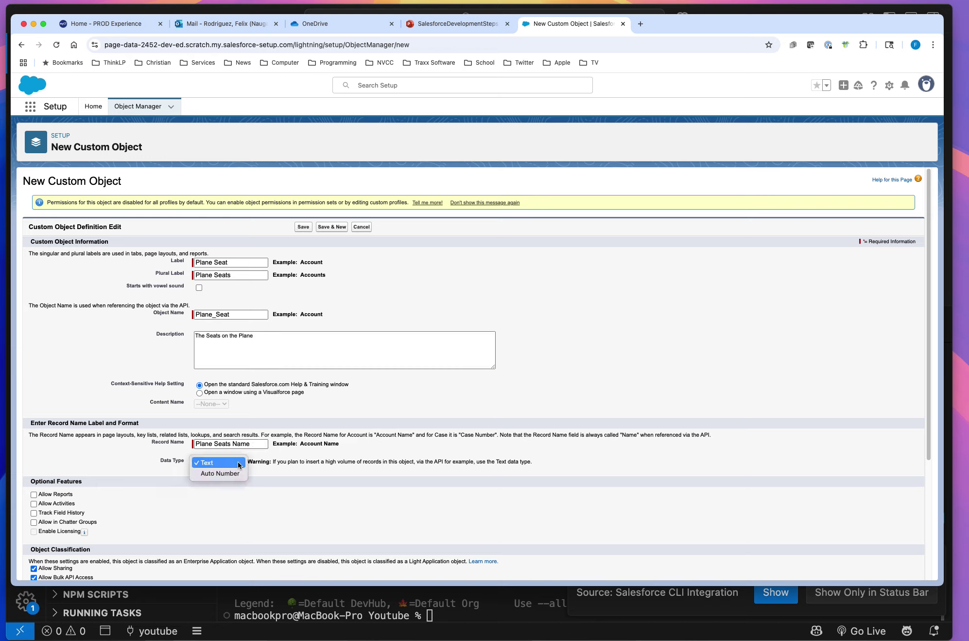
click(232, 477)
click(233, 477)
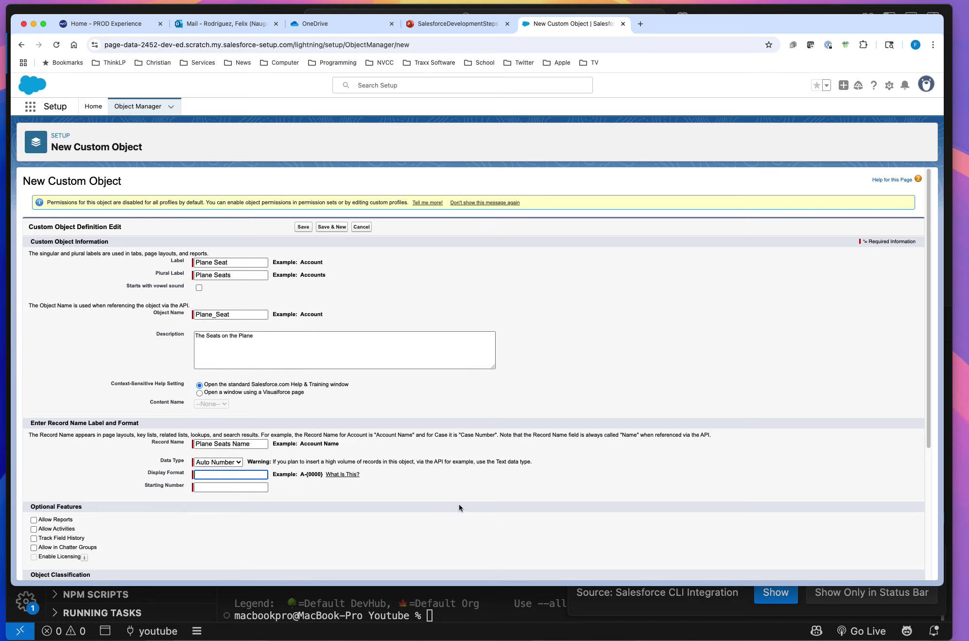
text(PLNST-{0000)
click(231, 486)
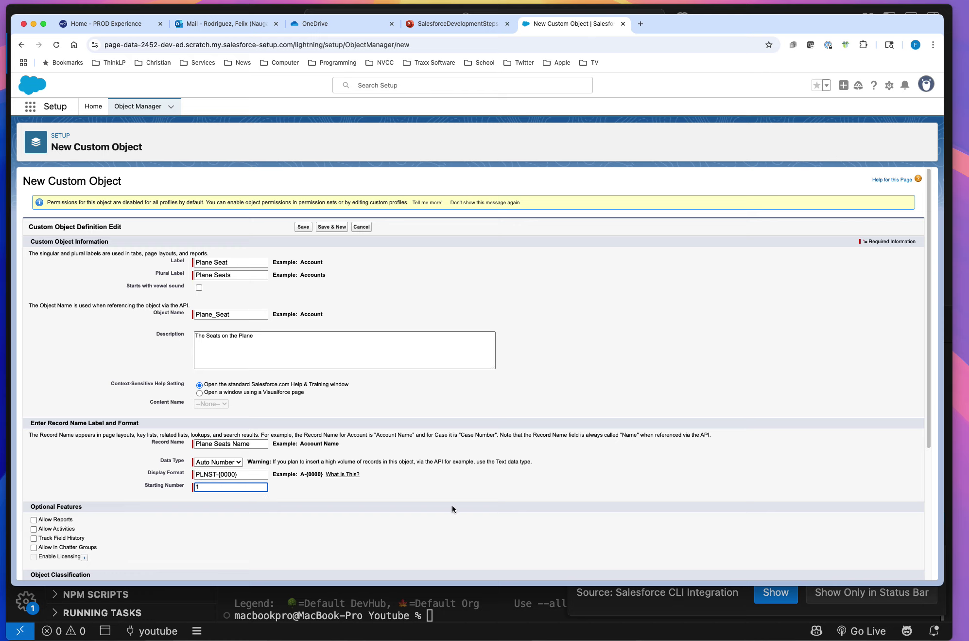
Allow reports for the Plane Seat object and save it
scroll(457, 501, down, 3)
click(36, 441)
scroll(497, 501, down, 4)
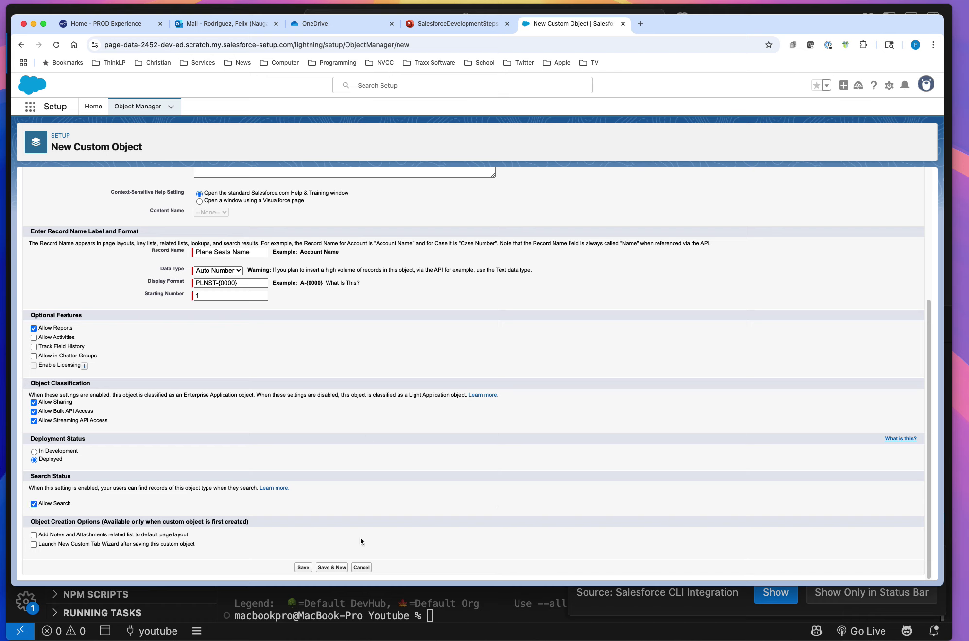
click(304, 567)
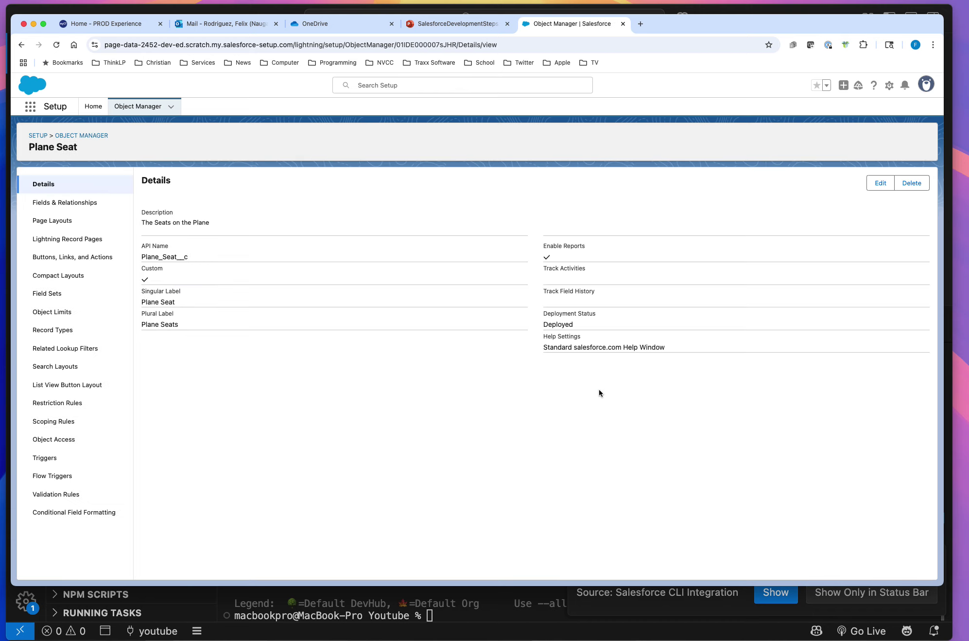
Start a new Master-Detail Relationship field on the Plane Seat object
click(53, 202)
click(711, 183)
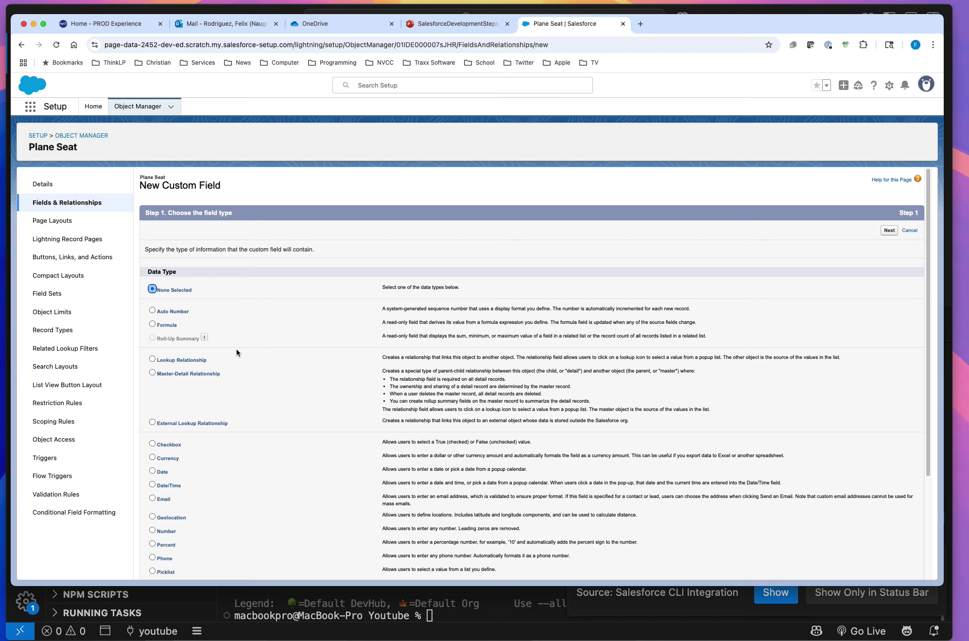
scroll(247, 345, down, 4)
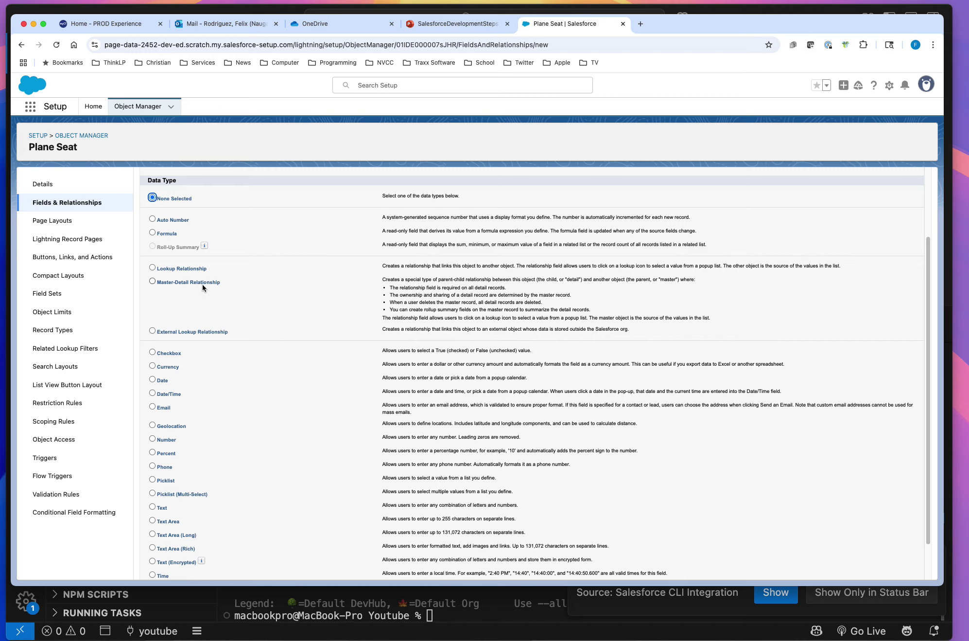
click(152, 281)
scroll(612, 406, down, 2)
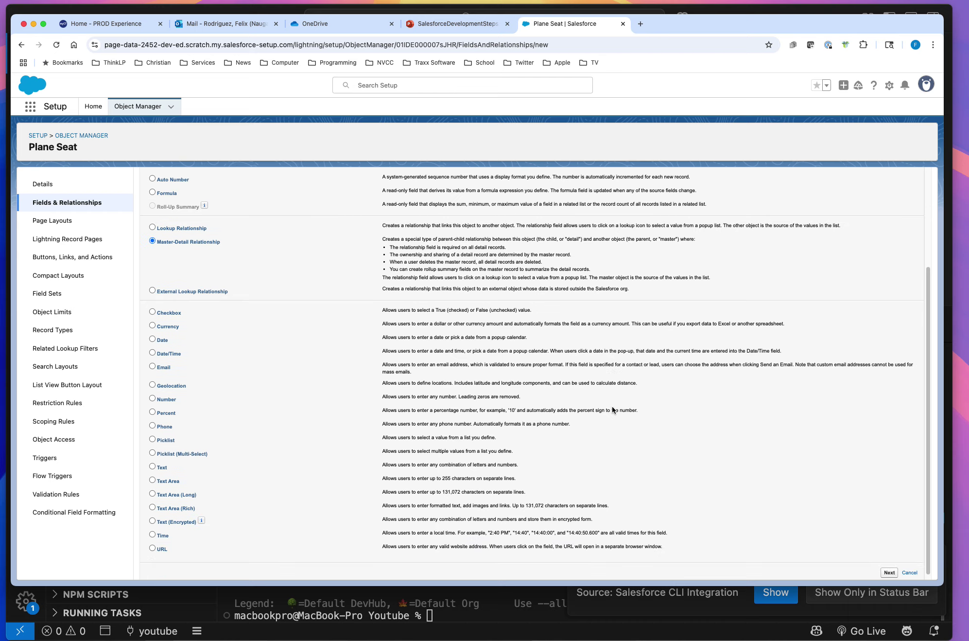
click(890, 572)
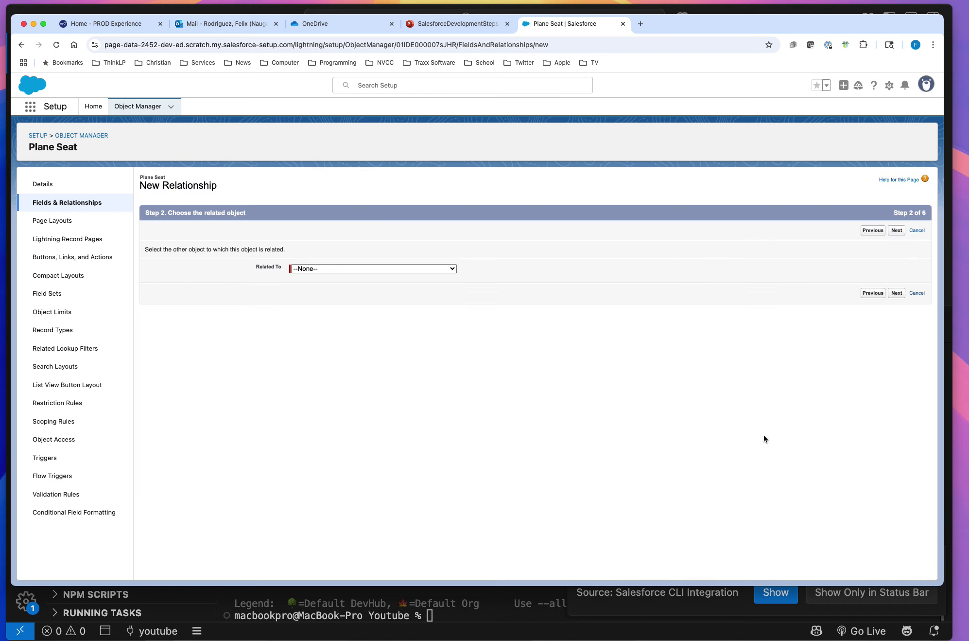
Choose Plane as the related object for the master-detail relationship and continue to its label and name details
click(349, 270)
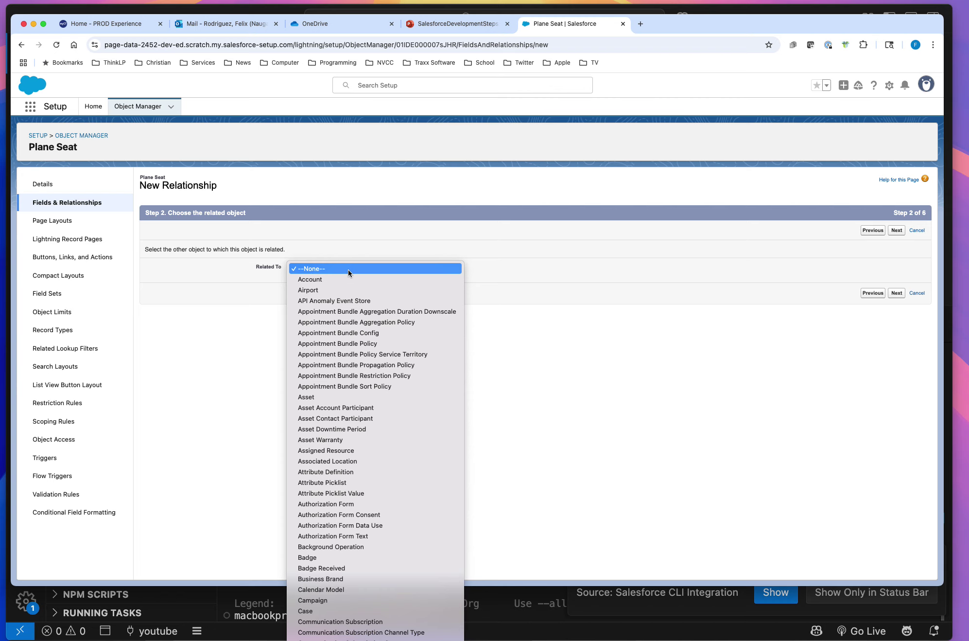
scroll(353, 344, down, 15)
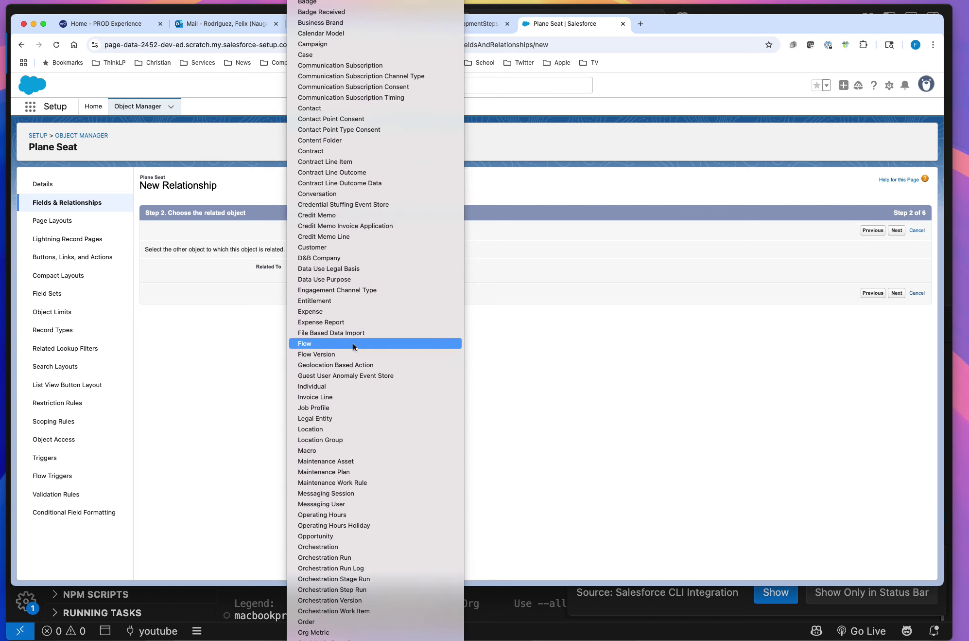
scroll(353, 344, down, 10)
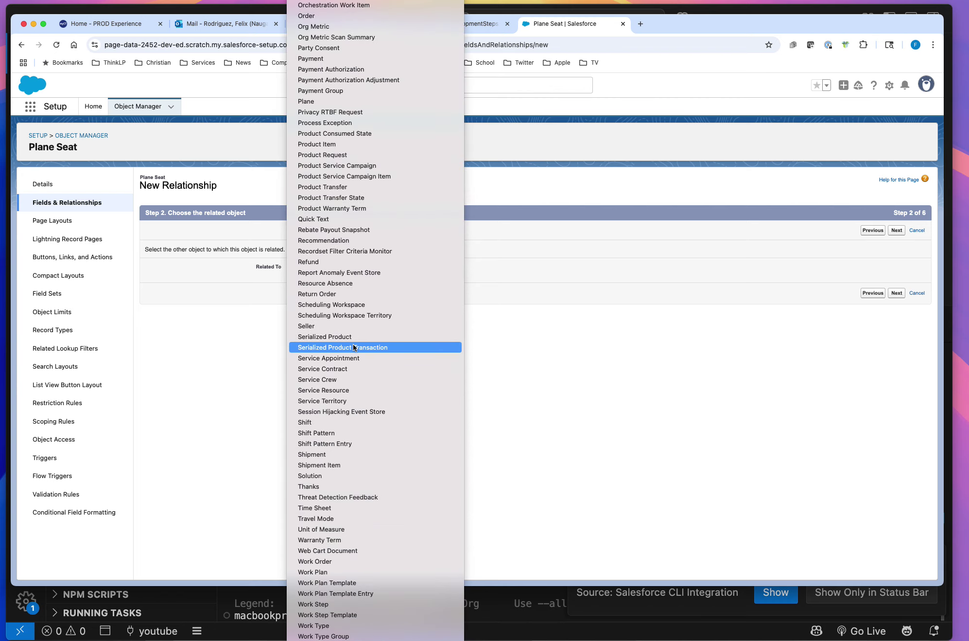
click(367, 101)
click(899, 232)
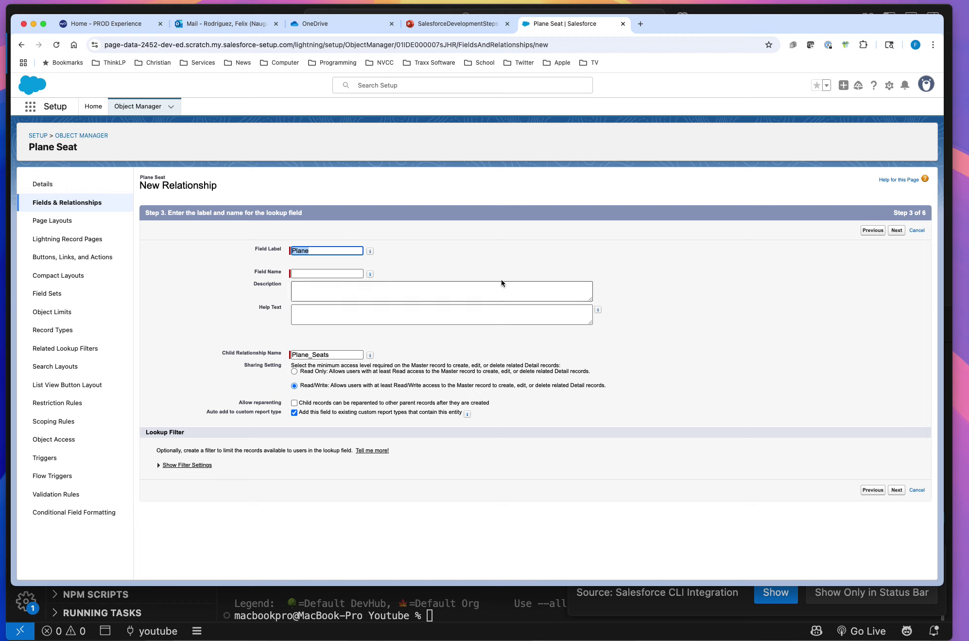
Keep the relationship field's label Plane and use "The Plane the Seat Belongs to" as its description and help text
key(Tab)
key(Tab)
key(Tab)
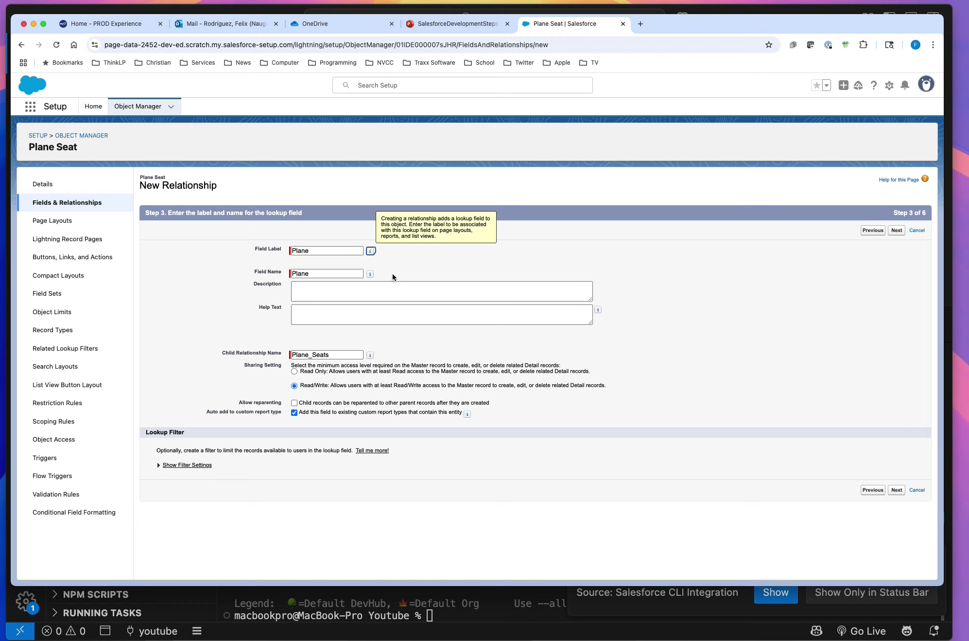
click(351, 289)
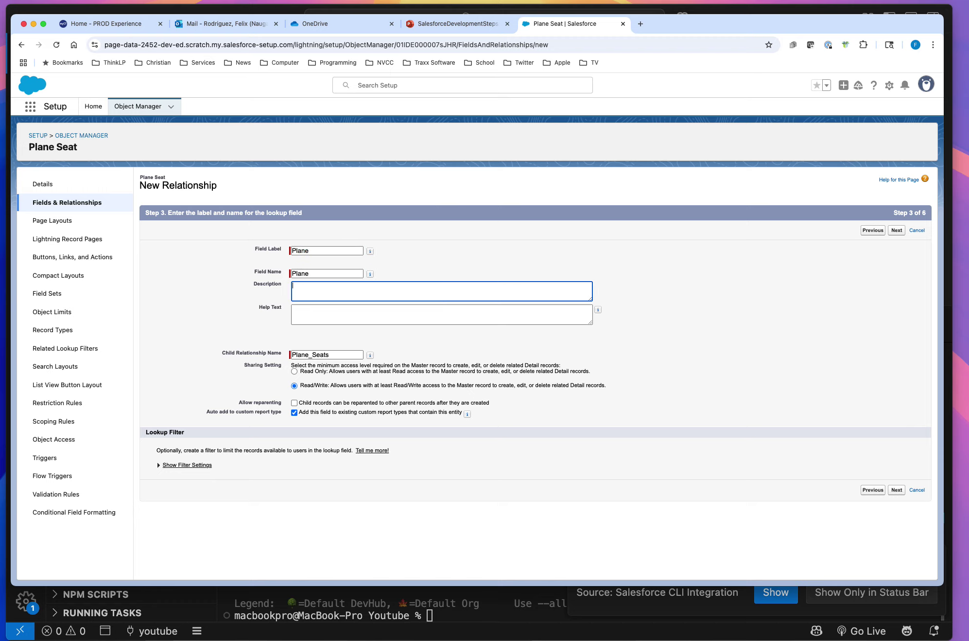
text(The Plane the Seat Belongs to)
click(294, 309)
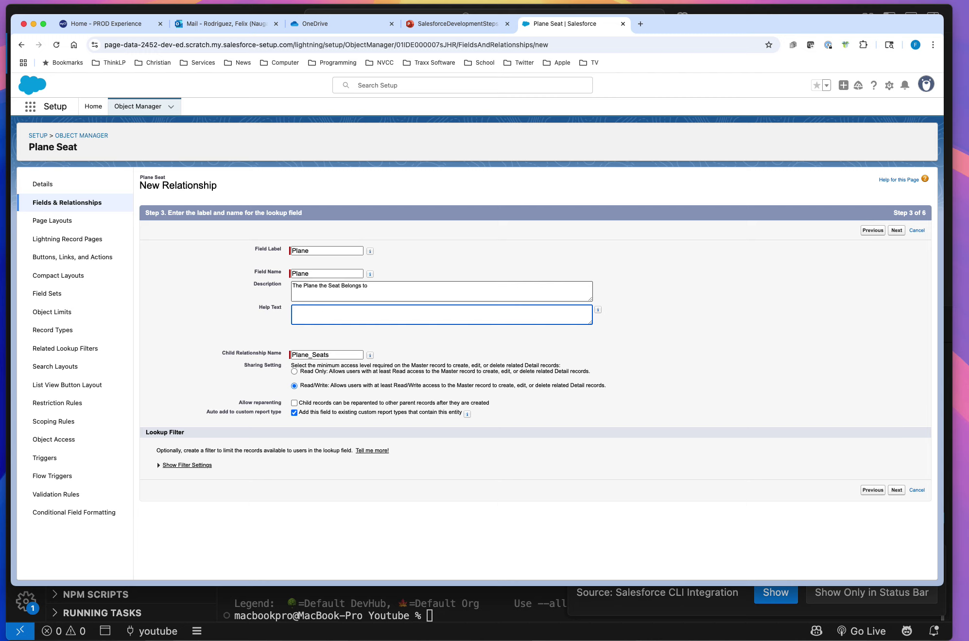
drag(375, 287, 294, 284)
key(super+c)
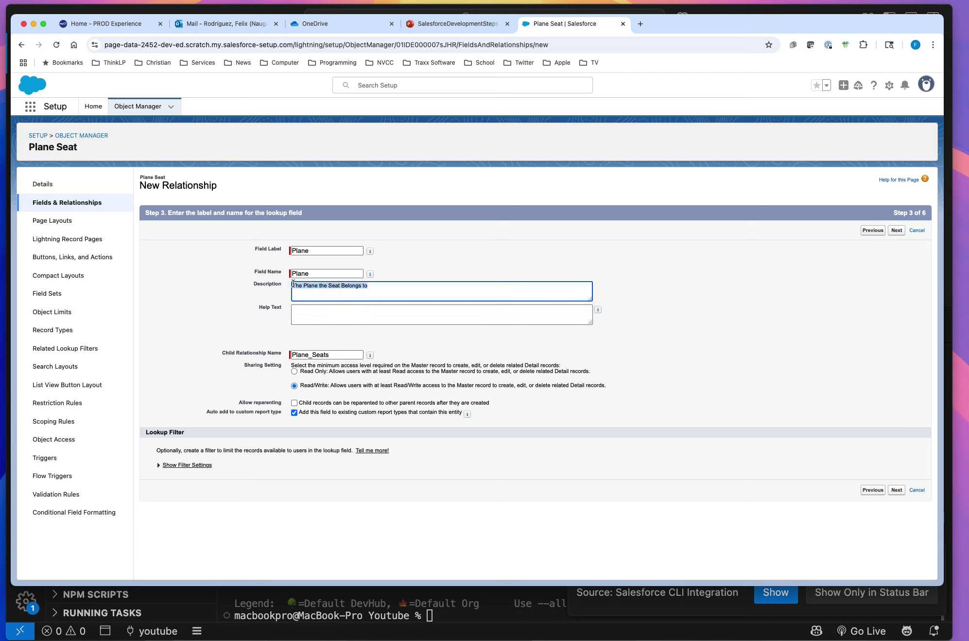
click(314, 312)
key(super+v)
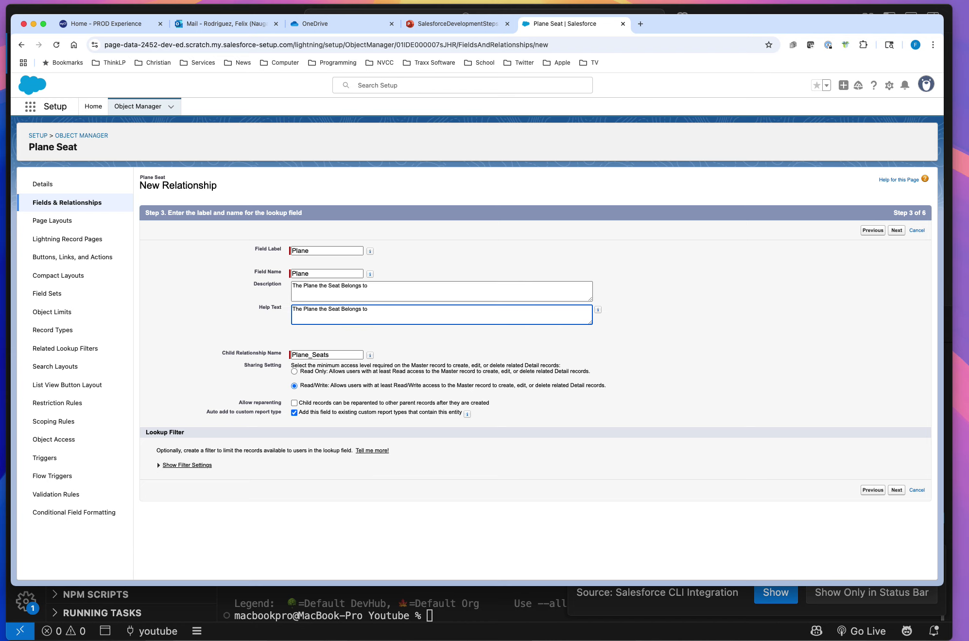
Accept the default security and page layouts for the Plane relationship, keep its related list label, and save it to start another field
click(898, 232)
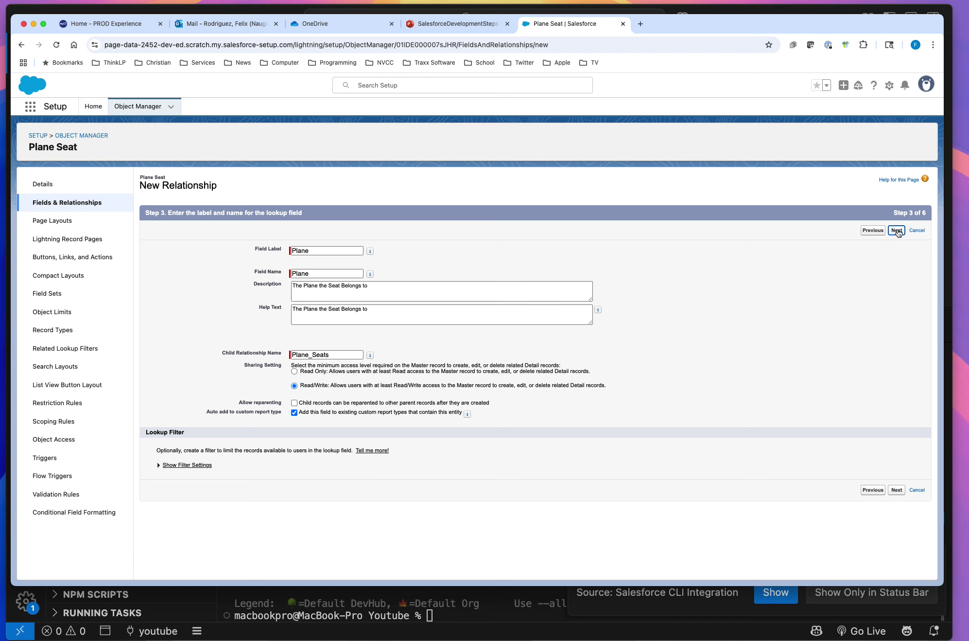
scroll(850, 394, down, 5)
scroll(847, 399, up, 8)
click(894, 232)
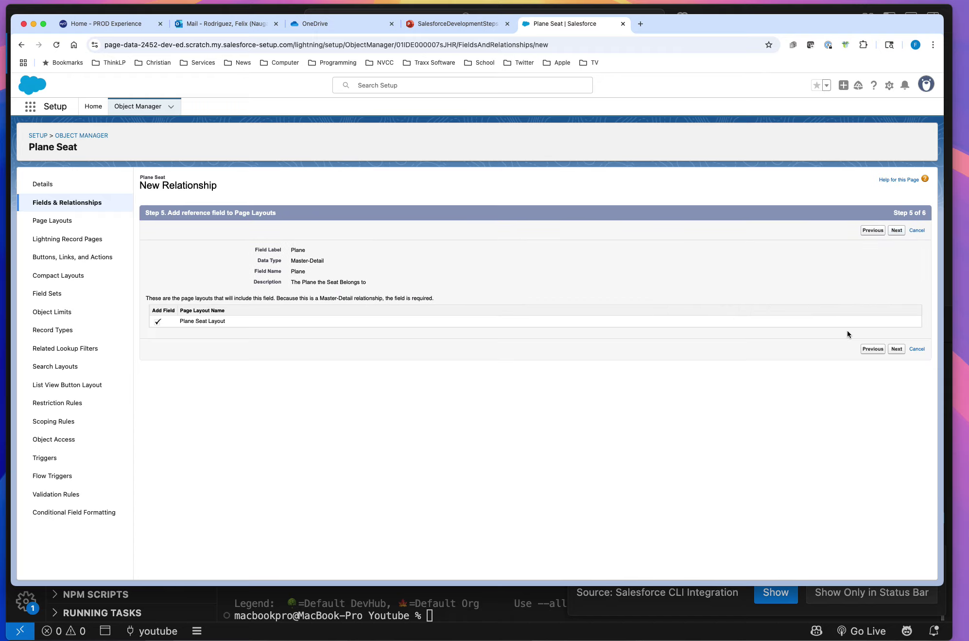
click(897, 232)
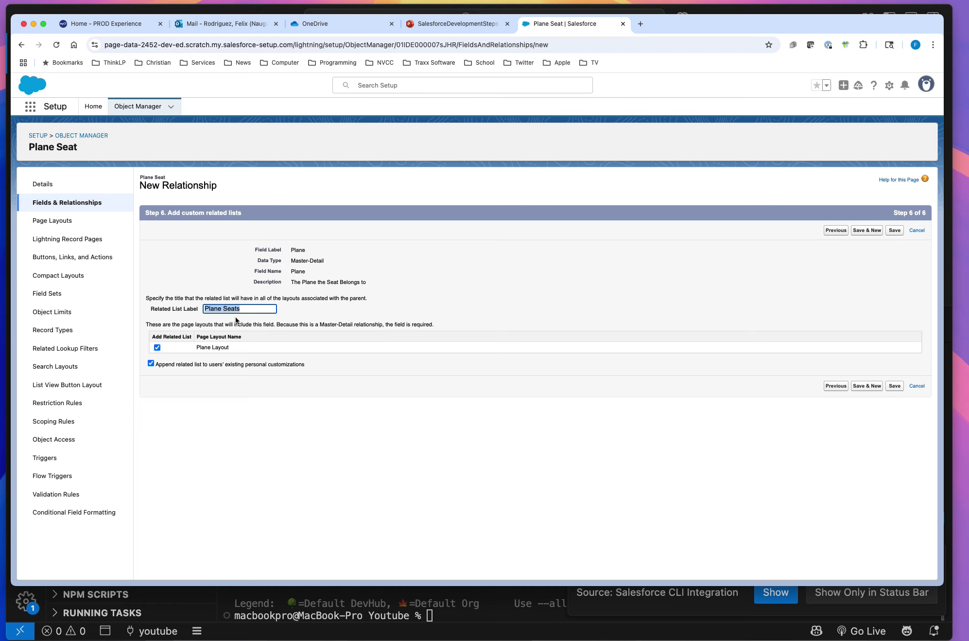
click(873, 232)
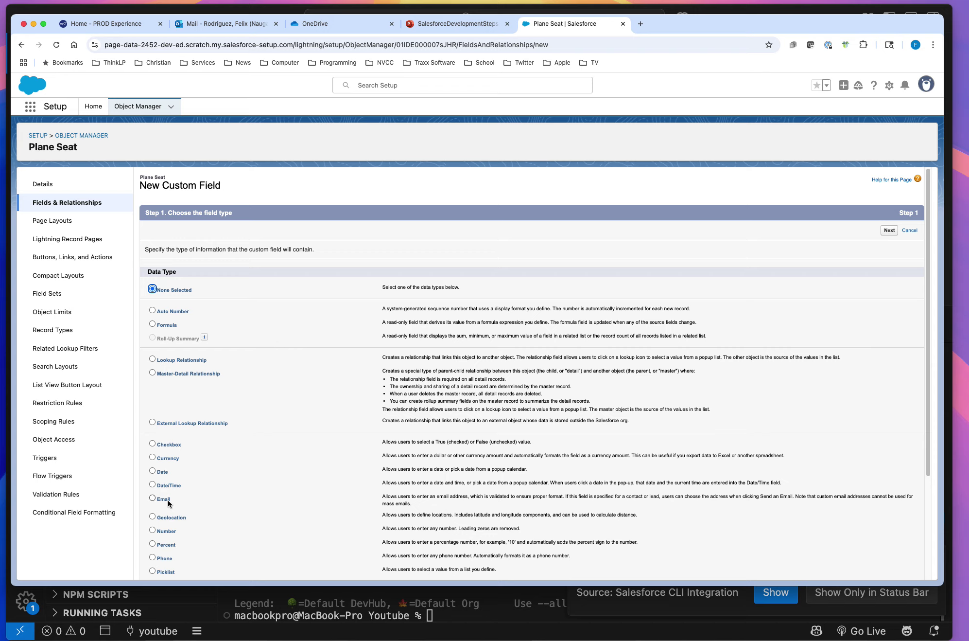
Choose Text as the data type of the new Plane Seat field and continue to its details
scroll(186, 495, down, 3)
scroll(186, 495, up, 3)
scroll(186, 494, down, 3)
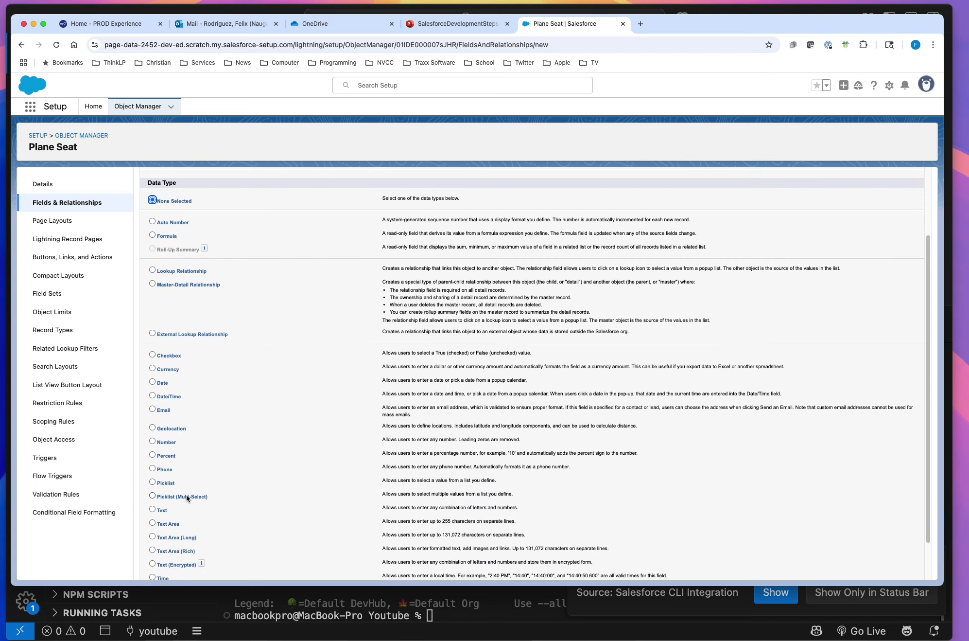
scroll(187, 494, down, 1)
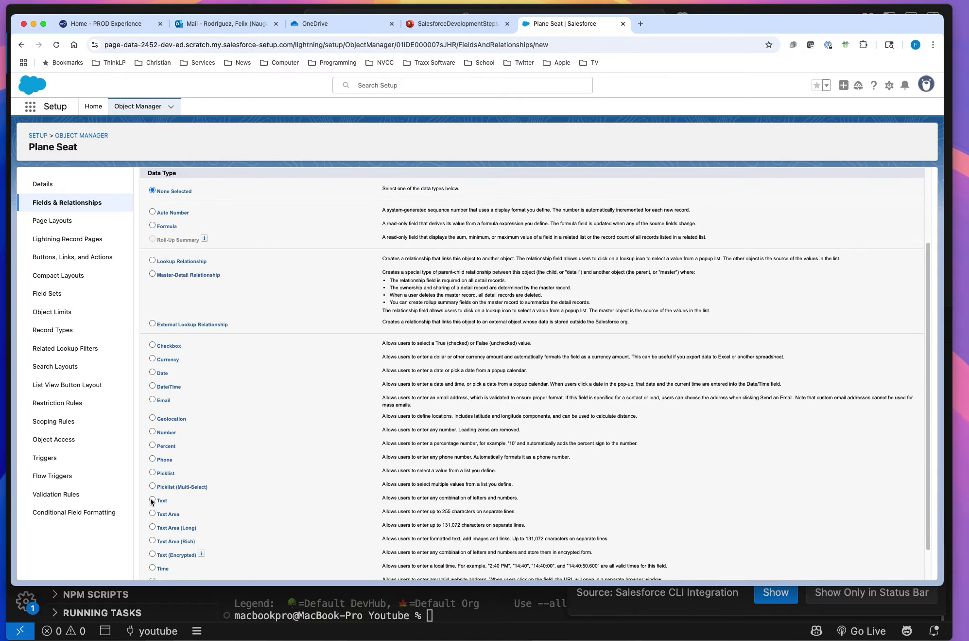
scroll(688, 371, up, 5)
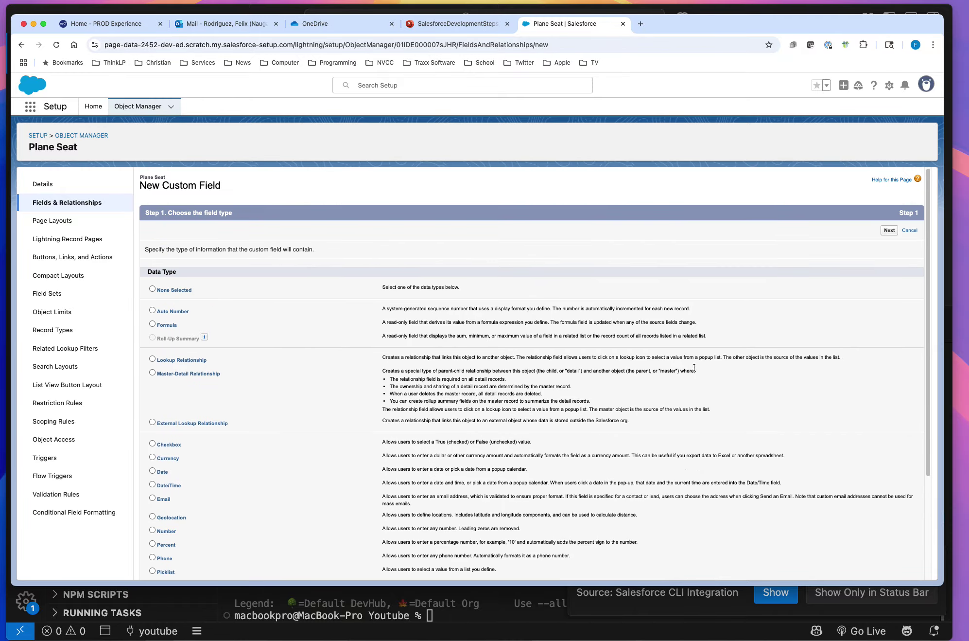
click(891, 231)
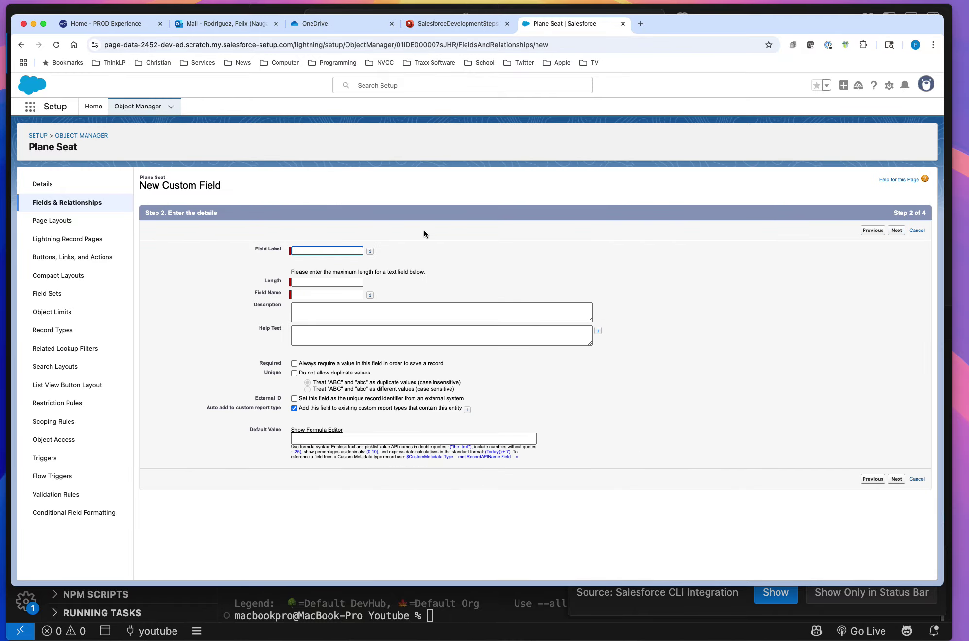
Label the field Row, set its length to 10, and begin its description with "The Row"
text(Row)
key(Tab)
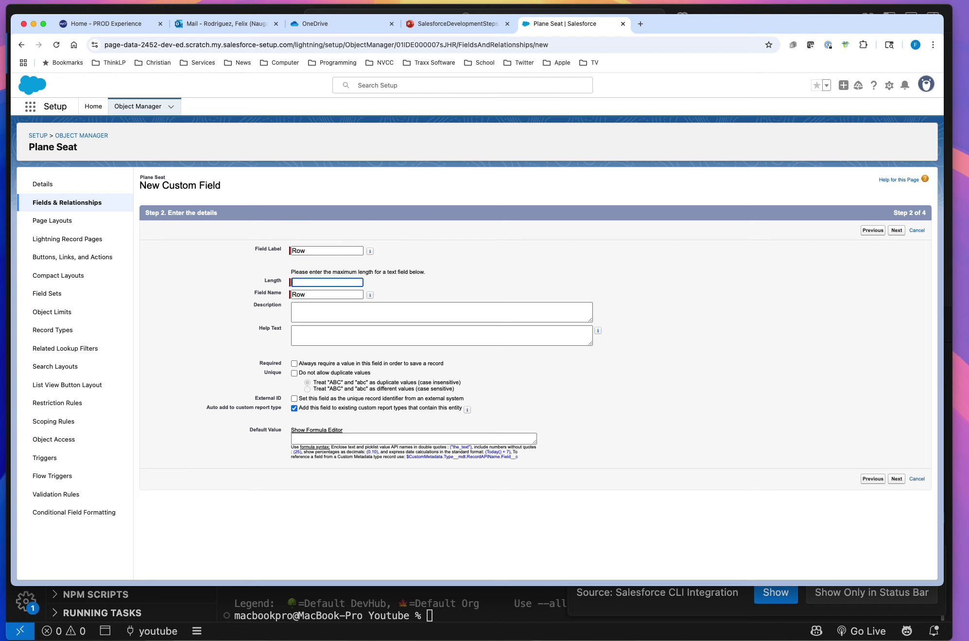
text(10)
key(Tab)
key(Tab)
key(Tab)
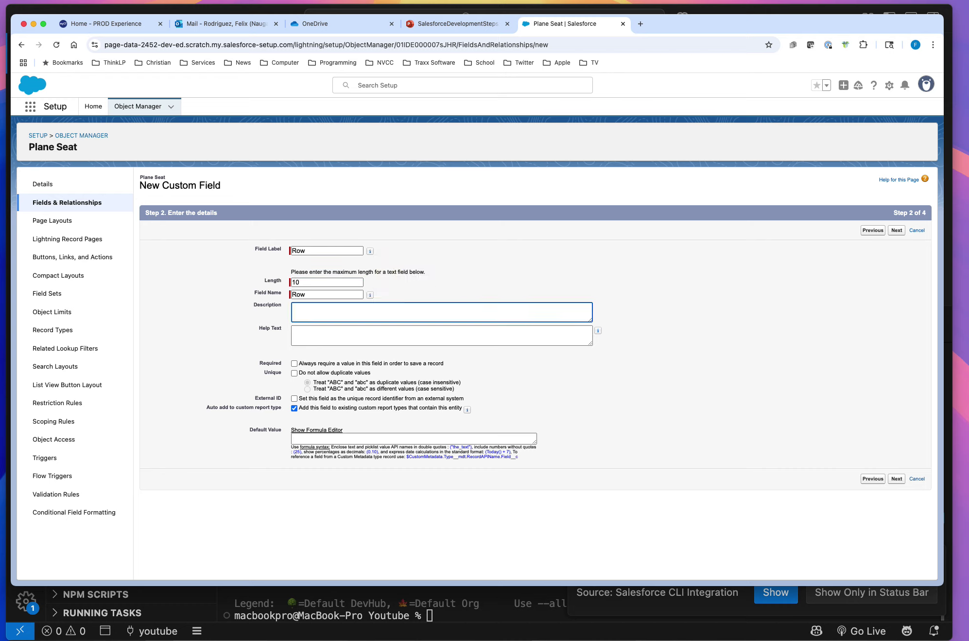
text(The Row Le)
key(BackSpace)
key(BackSpace)
Go back to change the Row field's data type to Number and return to its details
click(873, 230)
scroll(239, 396, down, 5)
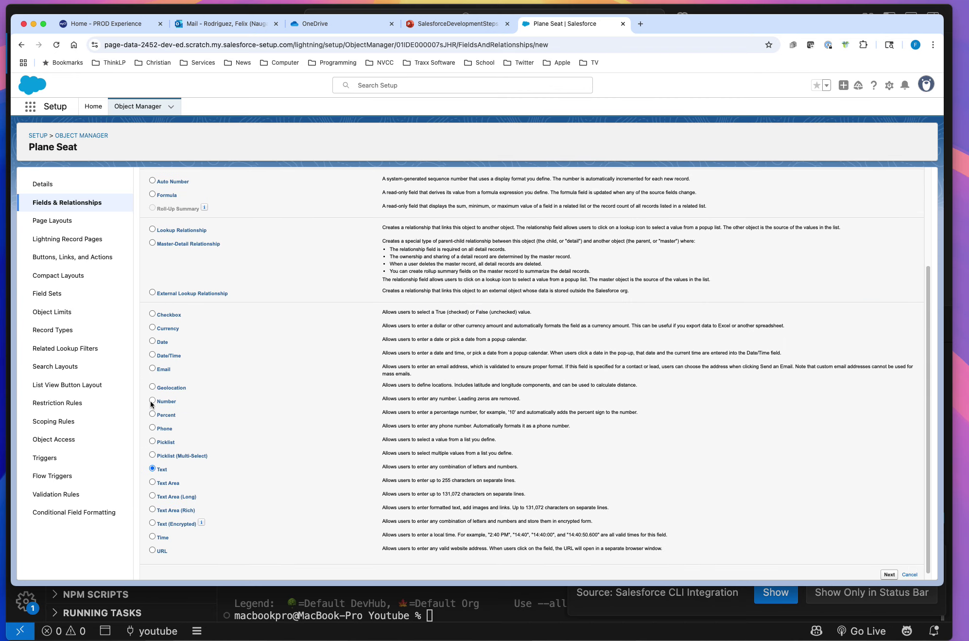
click(151, 401)
scroll(776, 376, up, 5)
scroll(779, 378, down, 2)
scroll(881, 230, up, 2)
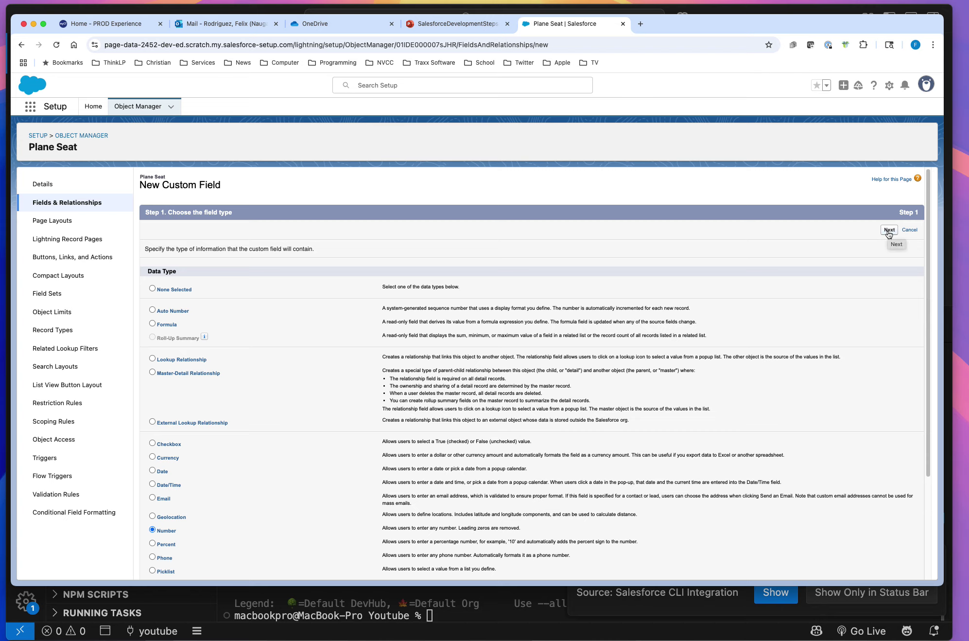
click(889, 231)
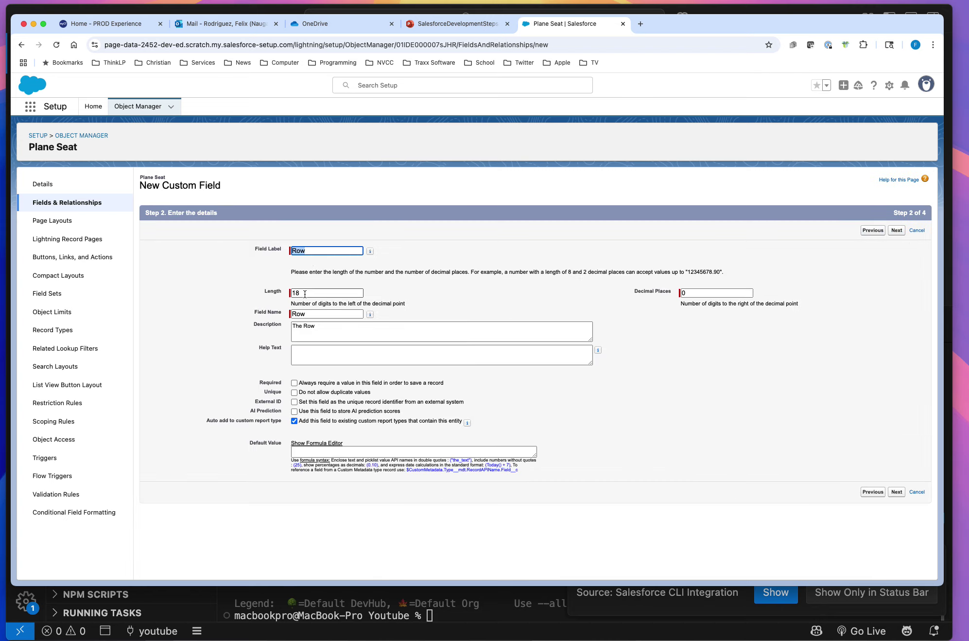
Set the Row field's description and help text to "The Row of the Seat" and make the field required
click(343, 329)
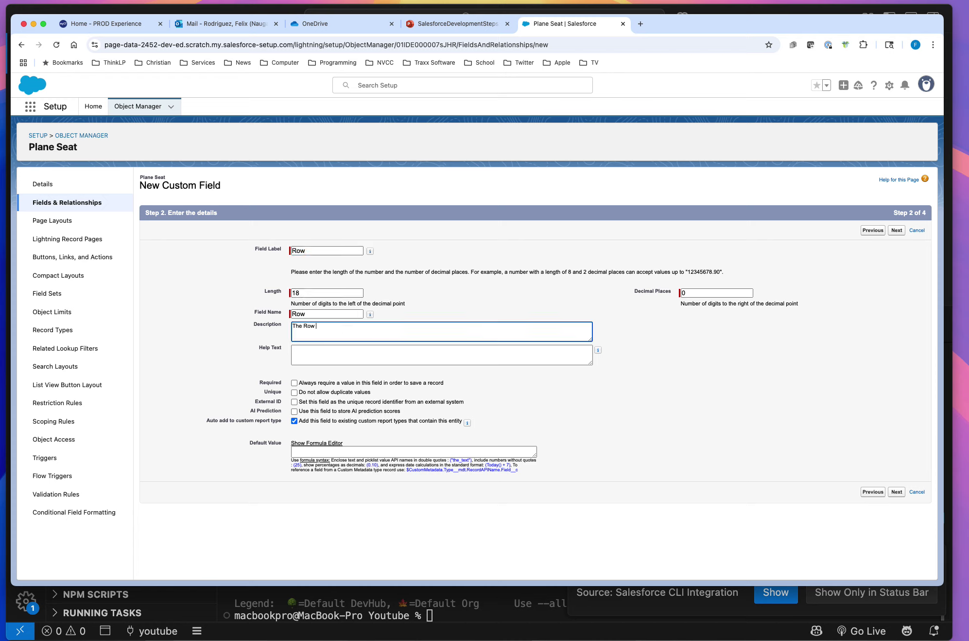
text(of the Seat)
key(Tab)
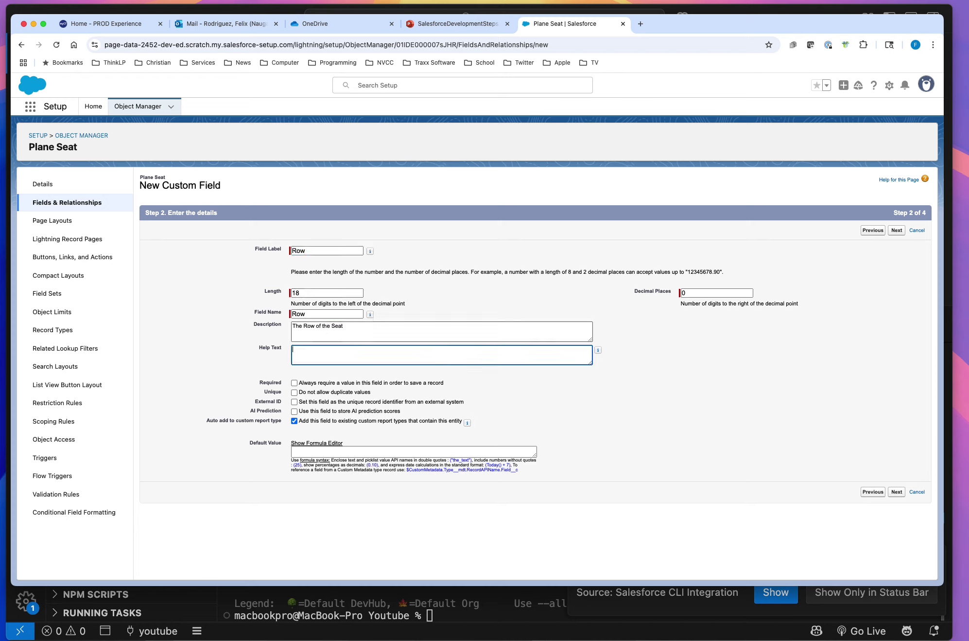
text(The Row of the Seat)
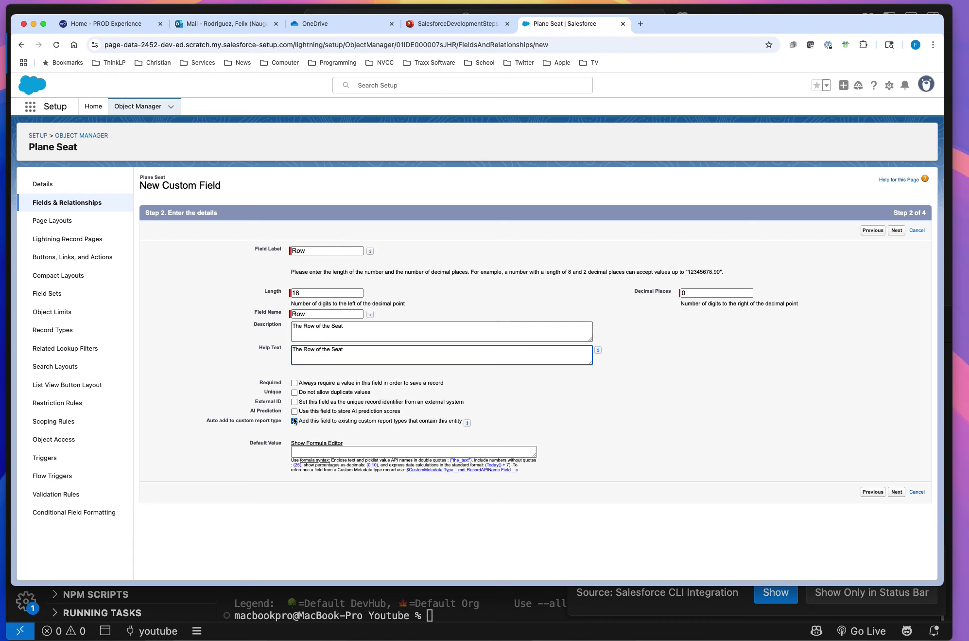
click(294, 383)
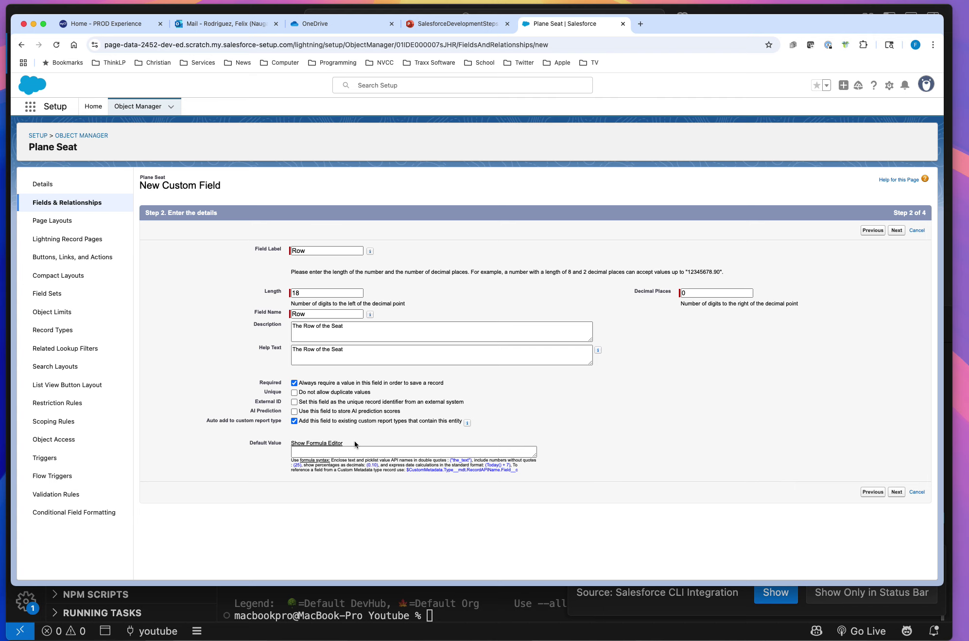
Accept the default field-level security and page layout for Row, and save it to start another field
click(897, 230)
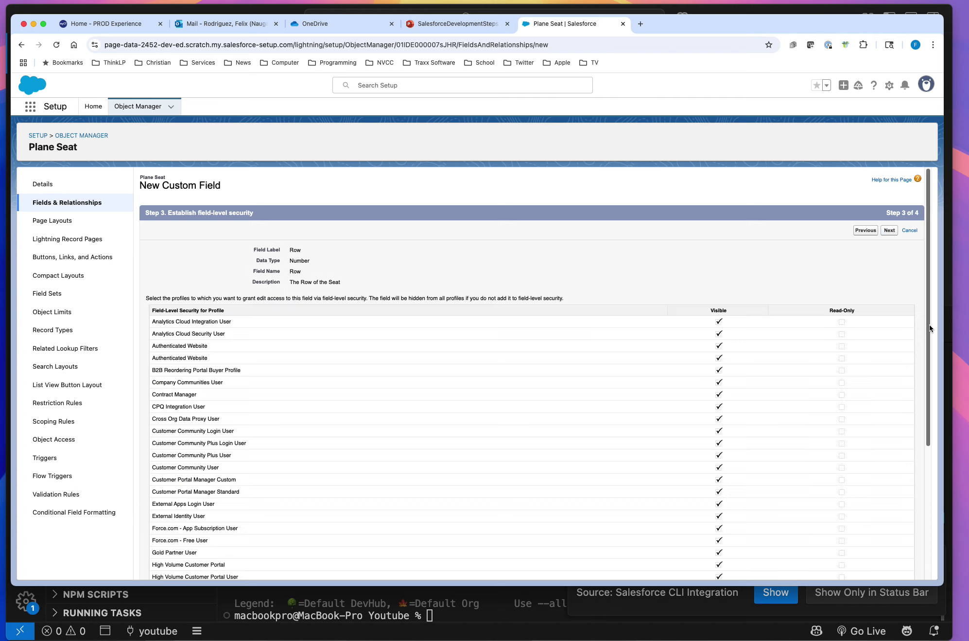
click(888, 232)
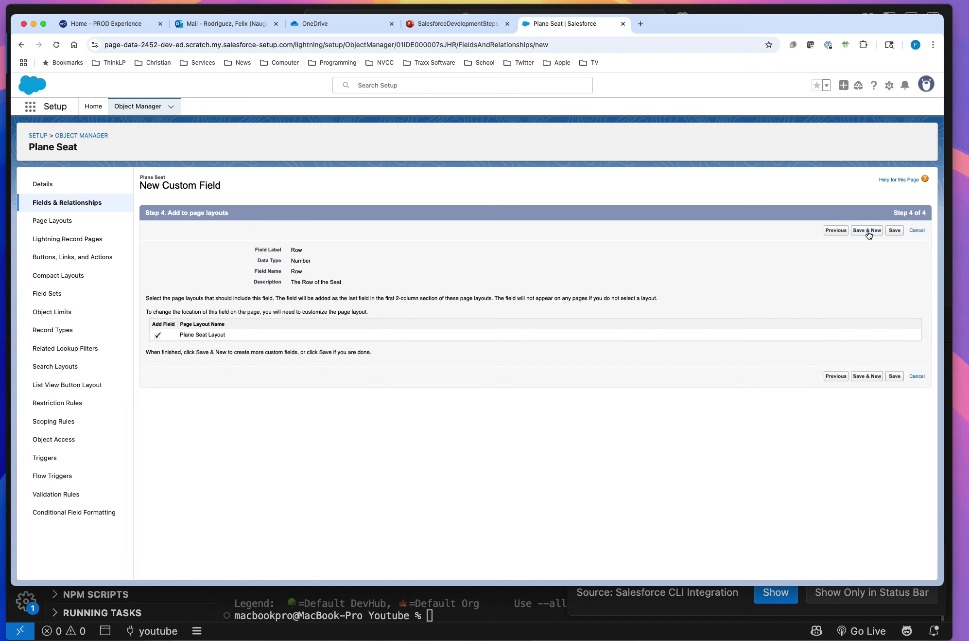
click(867, 231)
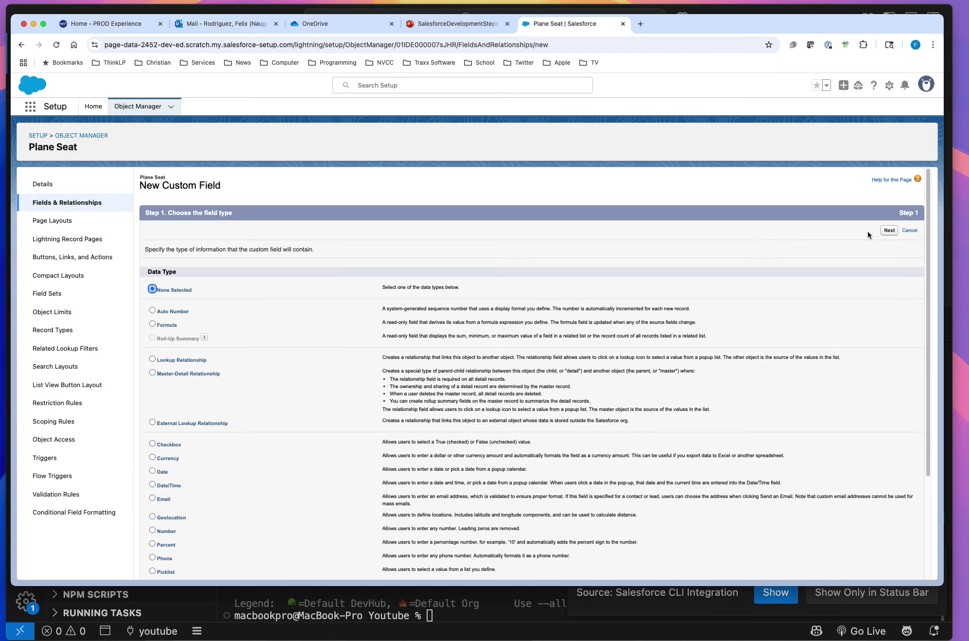
Choose Text as the new field's data type, label it Letter, and set its length to 10
scroll(279, 489, down, 3)
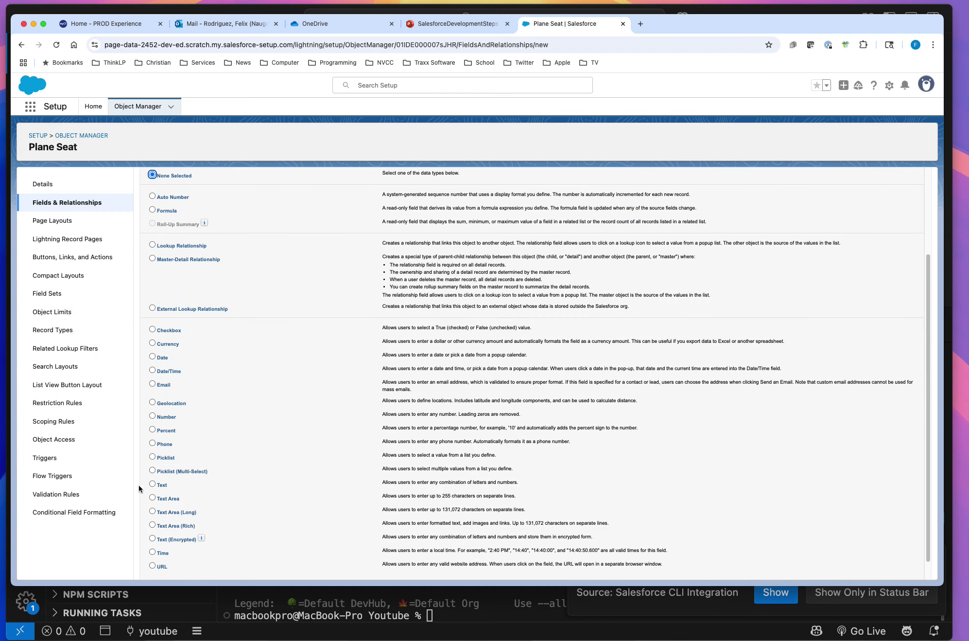
click(152, 483)
scroll(486, 369, up, 3)
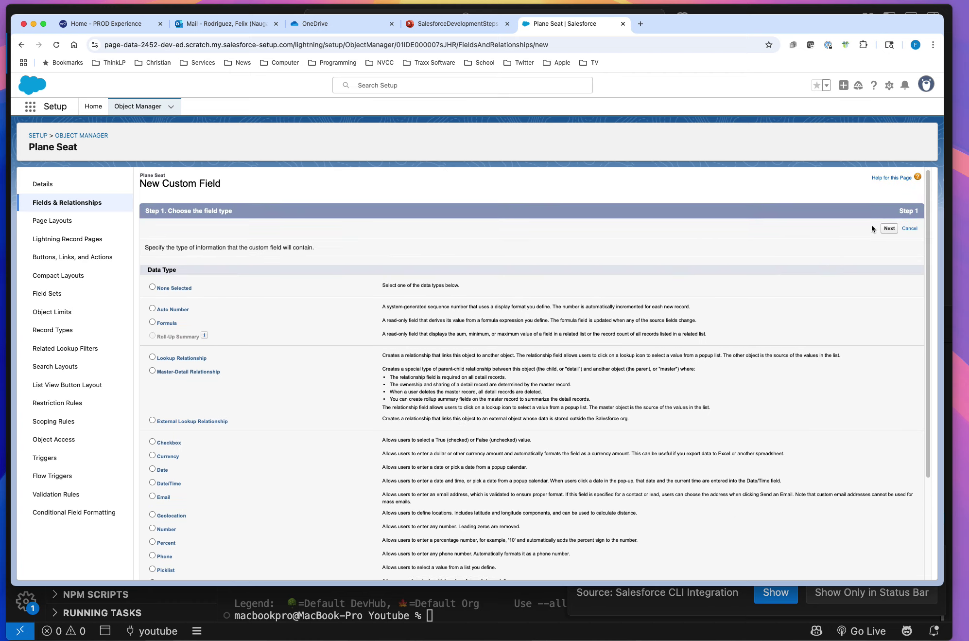
click(889, 228)
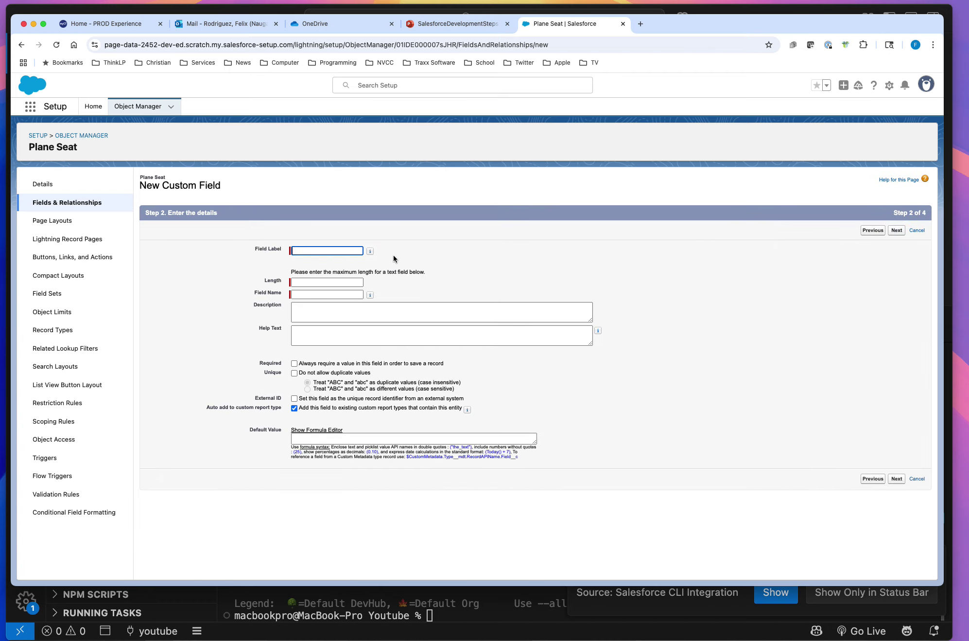
text(Letter)
key(Tab)
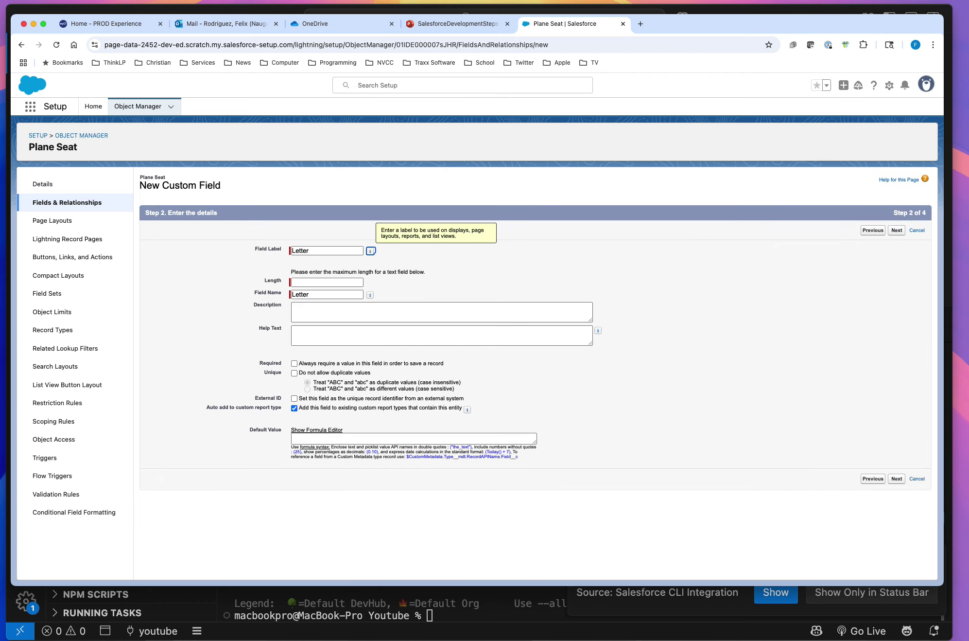
key(Tab)
text(10)
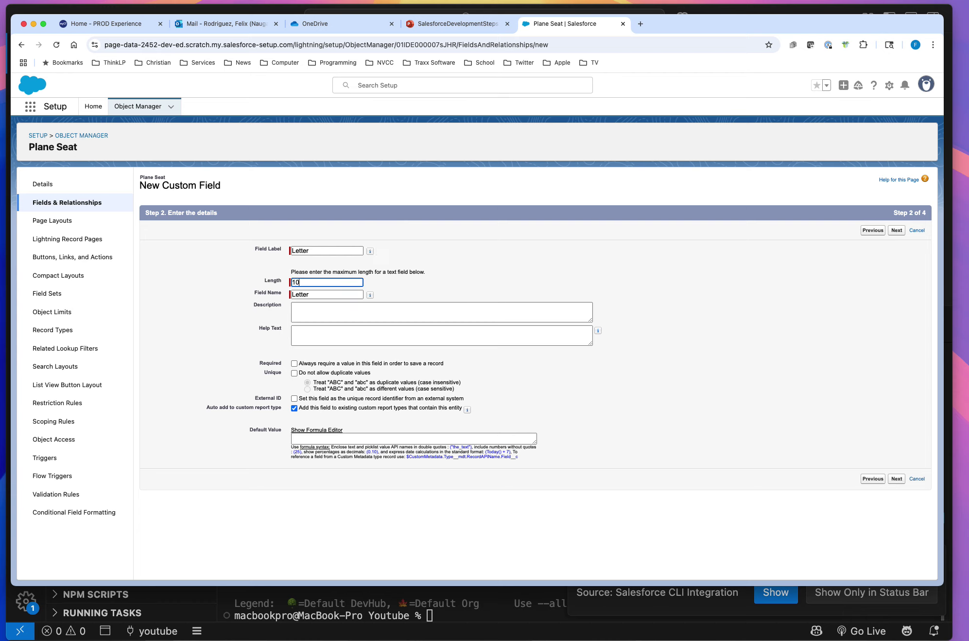
Enter "The Letter of the Seat in the Row" as the Letter field's description and help text
key(Tab)
key(Tab)
key(Tab)
text(The )
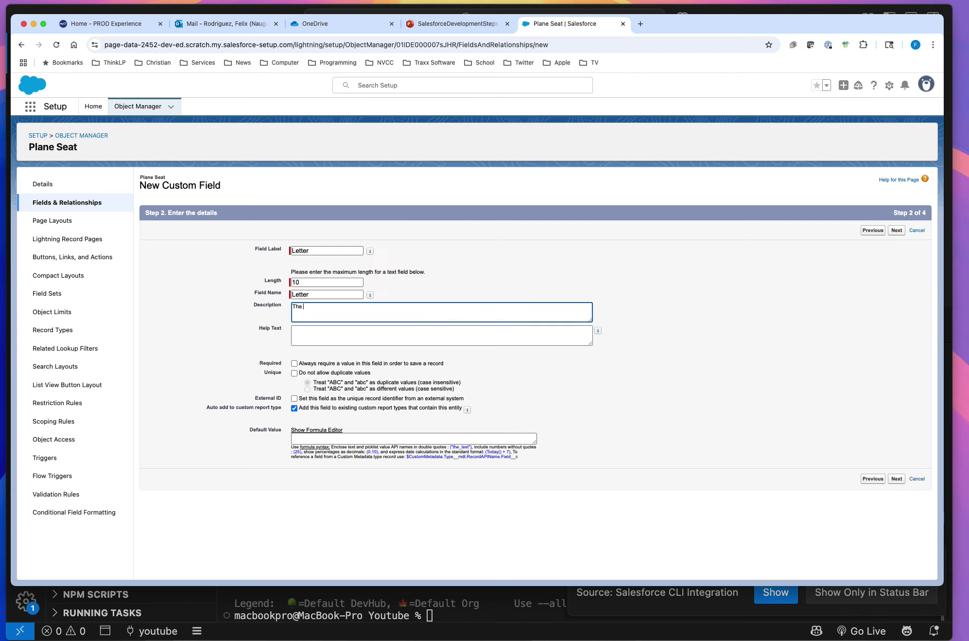
text(Letter of the Seat in the Row)
drag(390, 315, 233, 283)
key(cmd+c)
click(317, 337)
key(cmd+v)
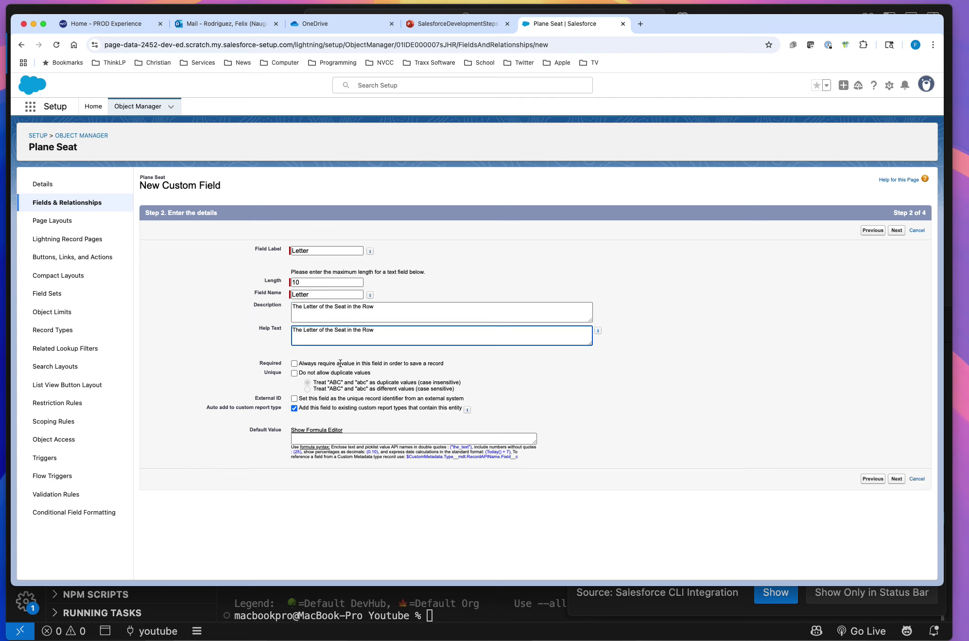
Make the Letter field required and save it with the default security and page layout to start another field
click(294, 363)
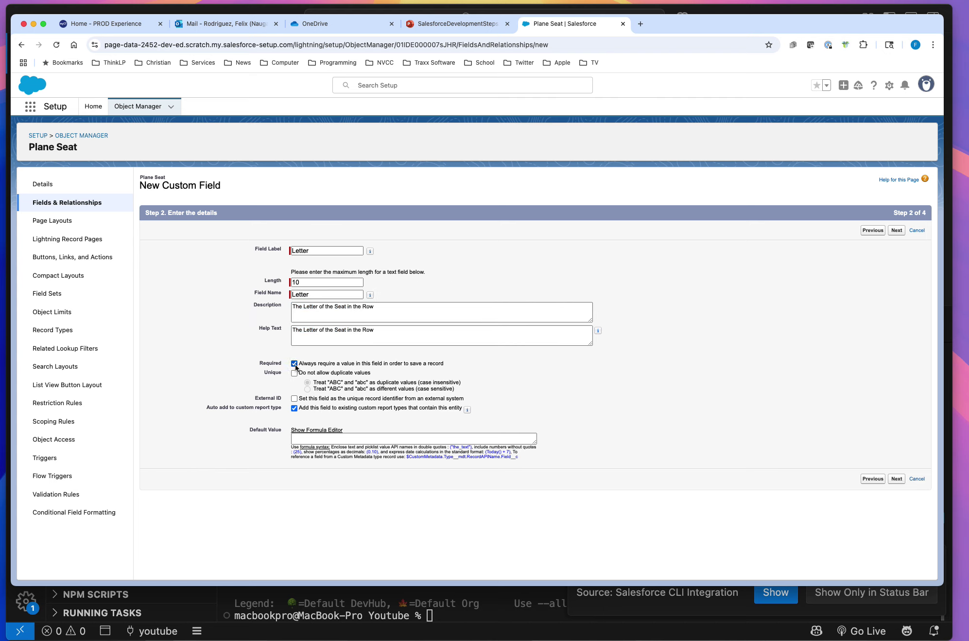
click(895, 231)
click(894, 230)
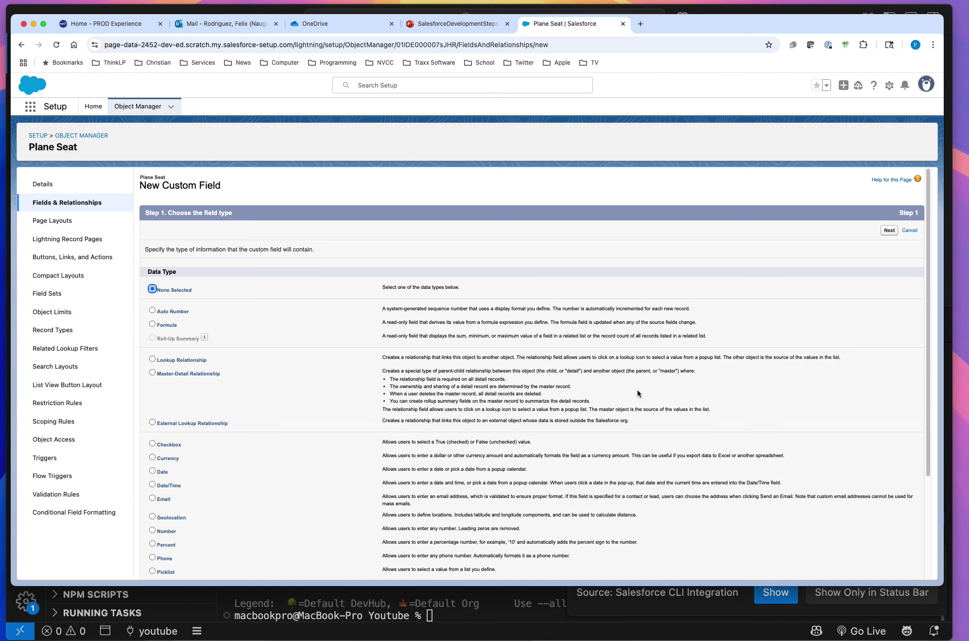
Choose Picklist as the new field's data type and label it Seat Type
scroll(331, 408, down, 5)
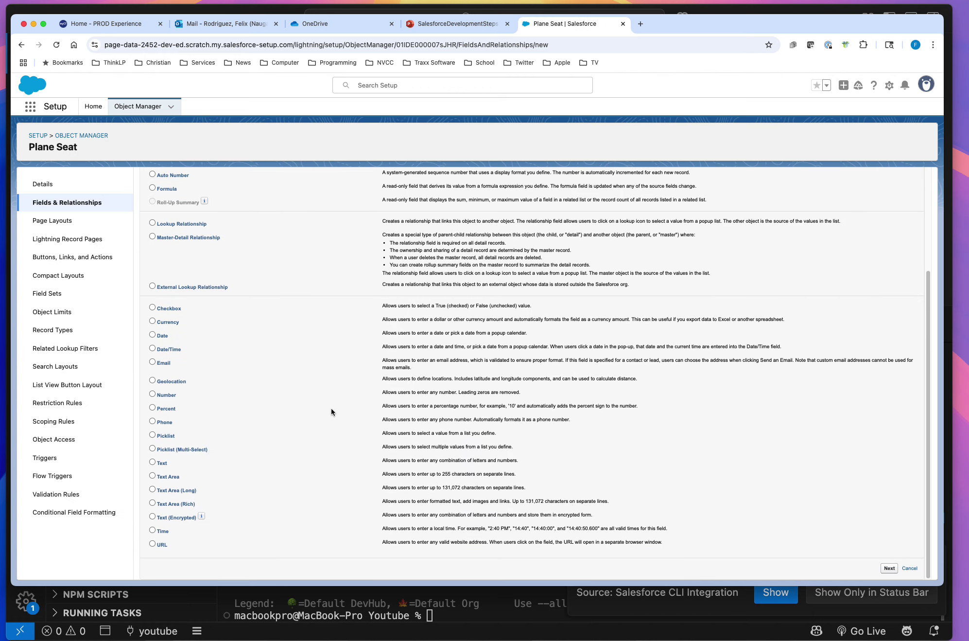
click(152, 437)
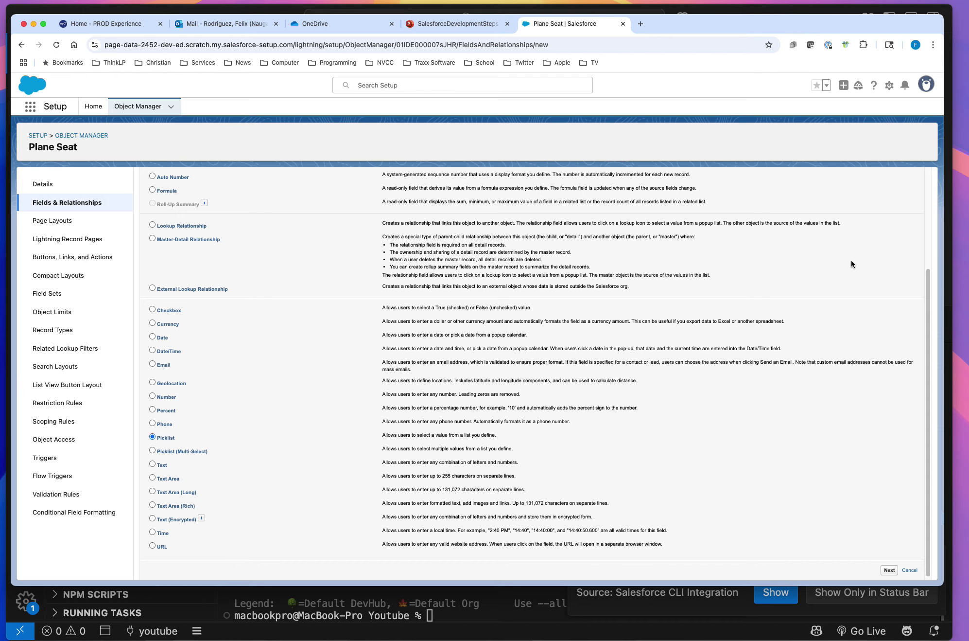
scroll(851, 259, up, 5)
click(890, 231)
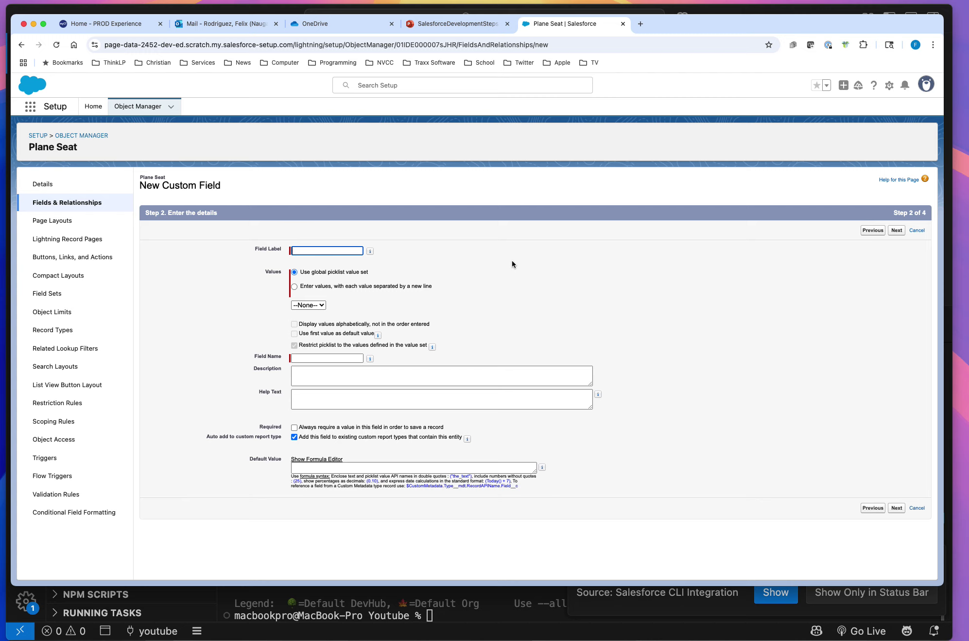
text(Seat Type)
Give the Seat Type picklist its own values: First Class, Business Class and Economy, each on a separate line
click(294, 286)
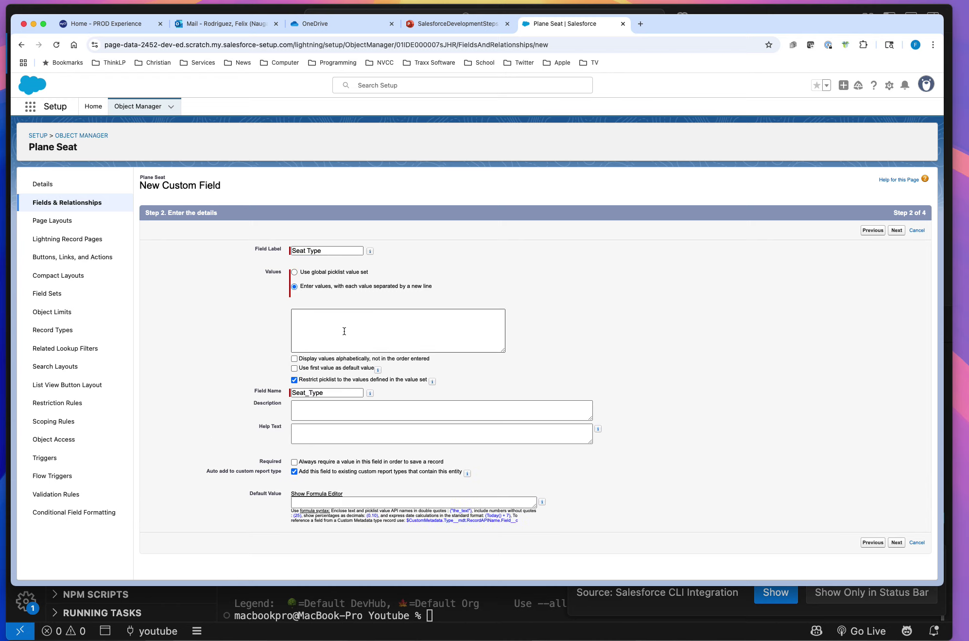
click(308, 324)
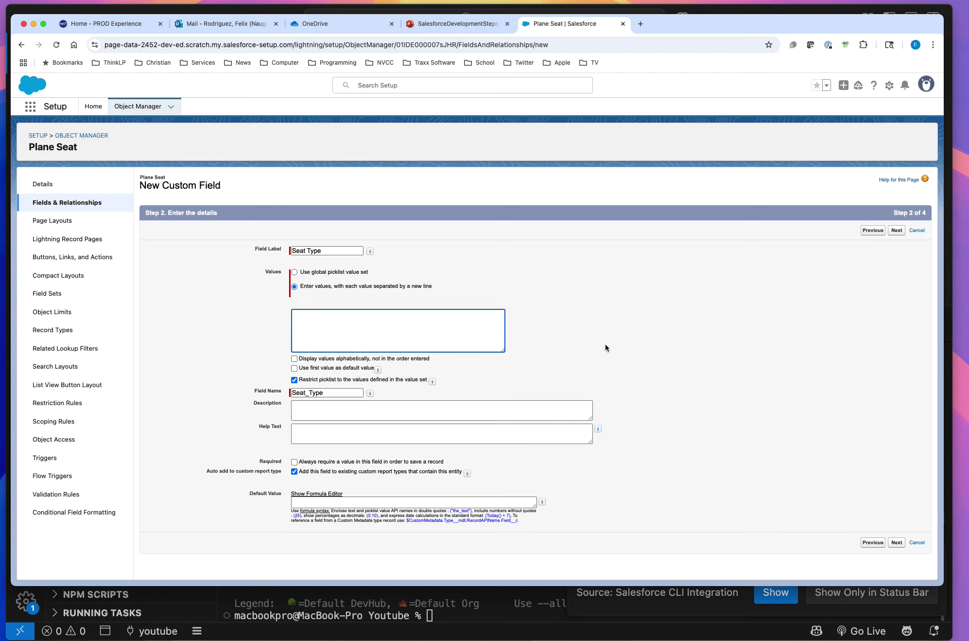
text(First Class )
text(Business C)
text(lass)
key(Return)
text(Economy)
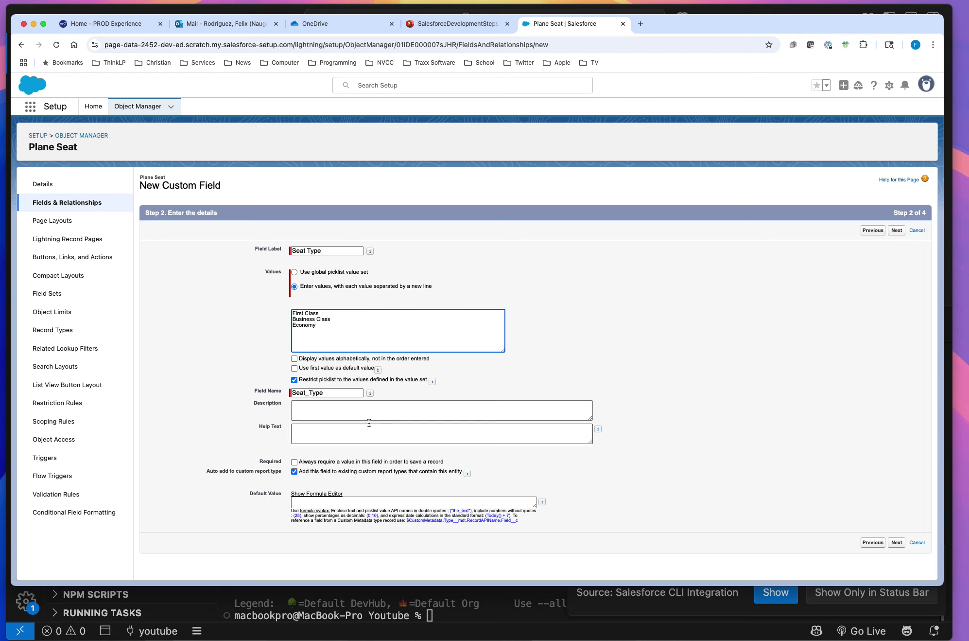
Enter "The Type of Seat on the Plane" as the Seat Type field's description and help text
click(527, 402)
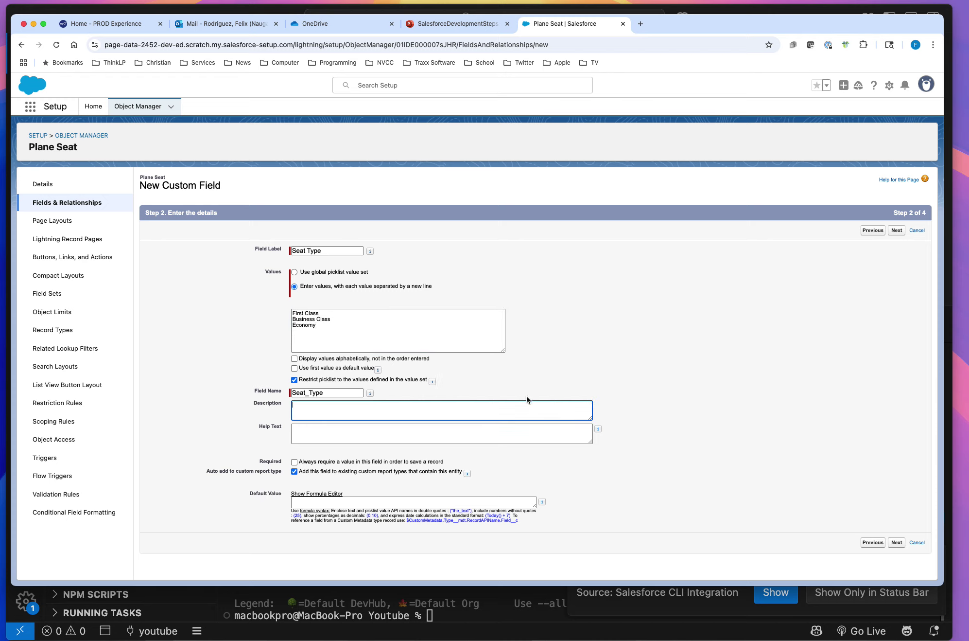
text(The Type of Seat on the Plane)
drag(387, 408, 289, 407)
click(295, 433)
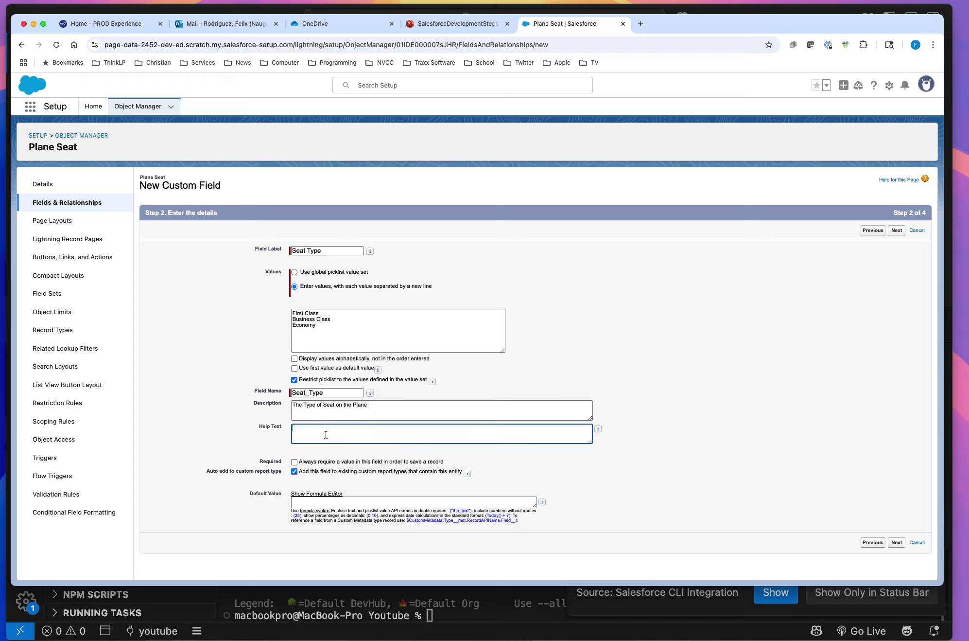
key(cmd+v)
Make the Seat Type field required and save it with the default security and page layout to start another field
click(293, 462)
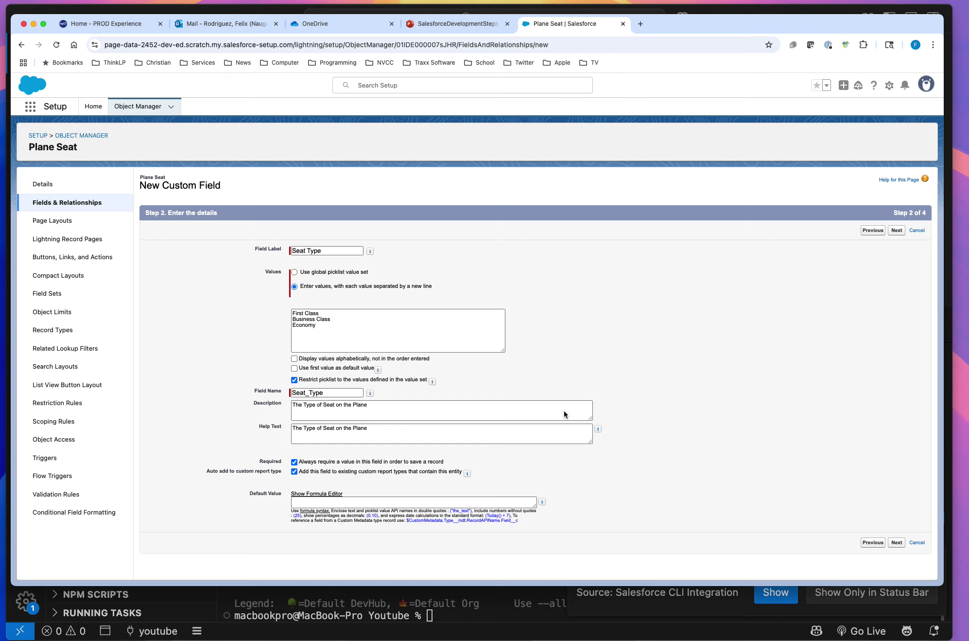
click(899, 232)
click(830, 231)
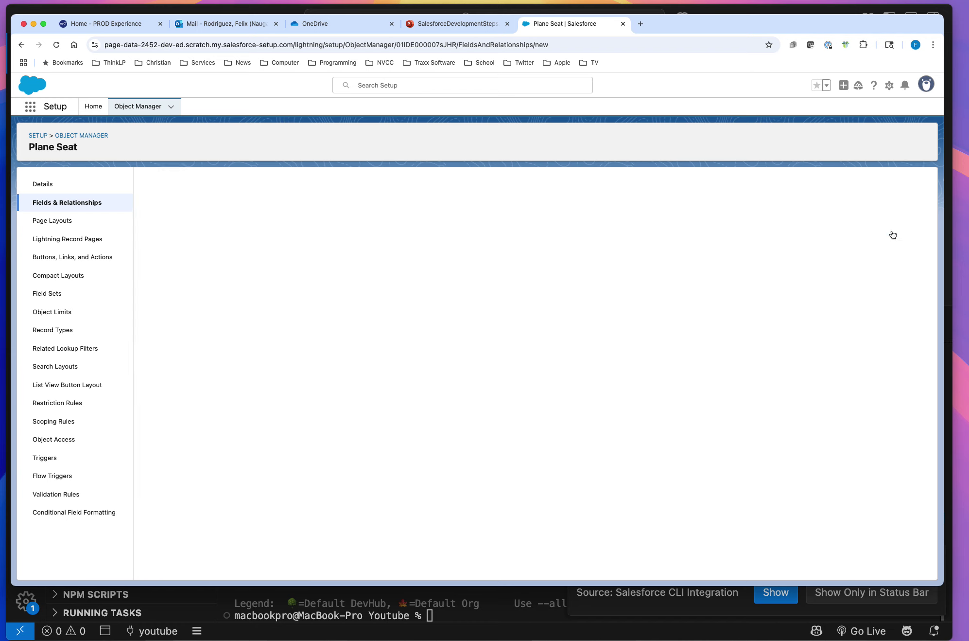
click(894, 231)
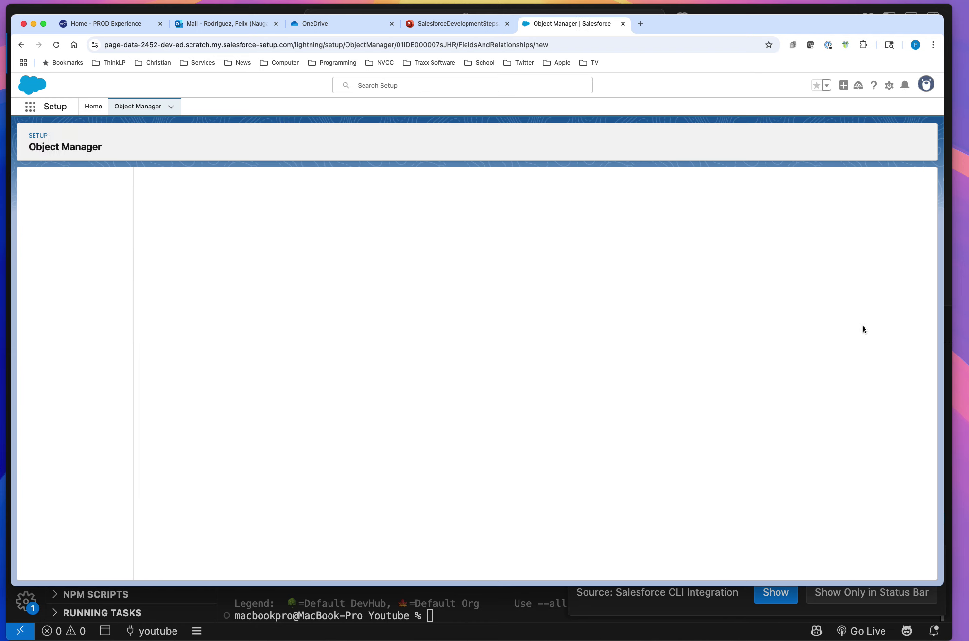
Choose Picklist as the new Plane Seat field's data type and label it Seat Position
scroll(263, 426, down, 5)
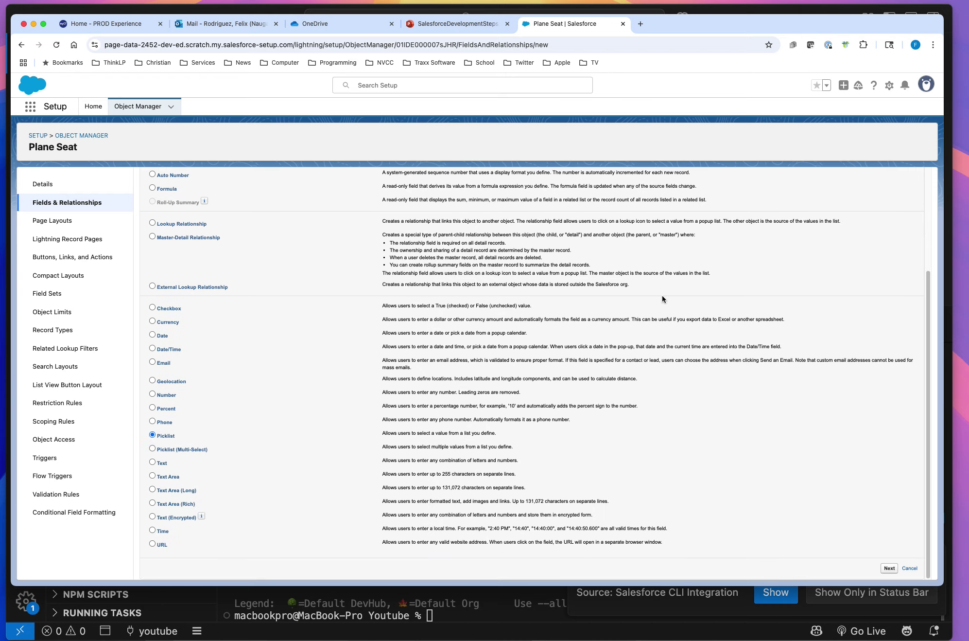
scroll(838, 244, up, 5)
click(890, 233)
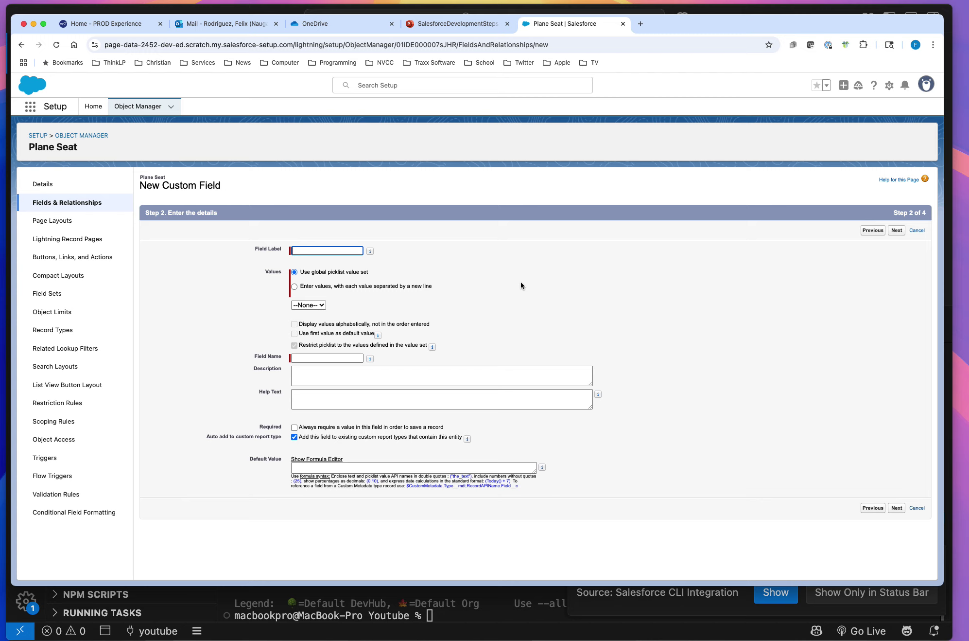
text(Seat Poisition)
Give the Seat Position picklist its own values: Window, Middle and Aisle, each on a separate line
click(295, 286)
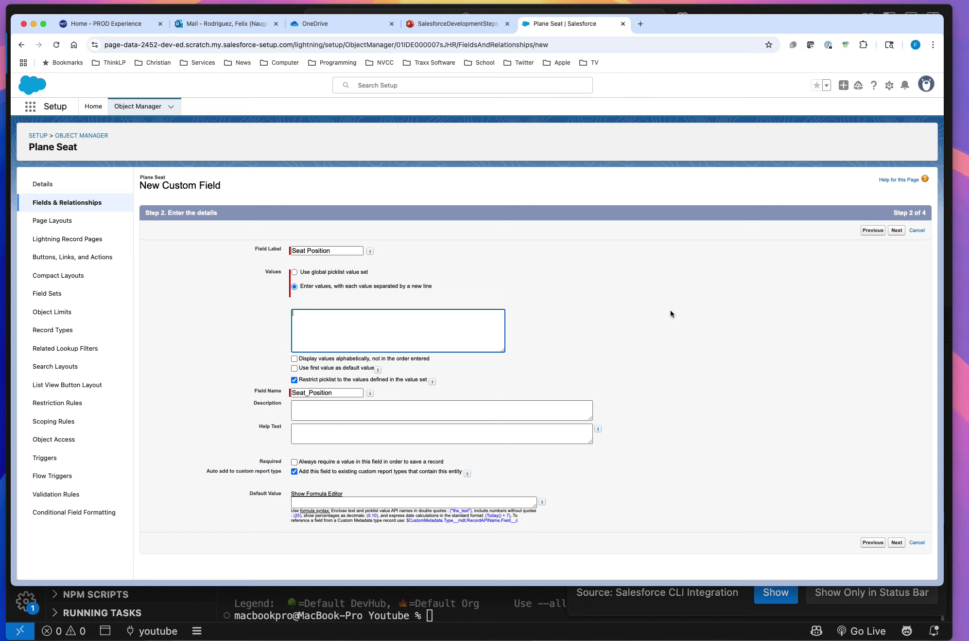
text(Window)
text(Middle)
text(Is)
text(Aisle)
Enter "The Position of the Seat in the Row" as the Seat Position field's description and help text
click(313, 413)
text(The)
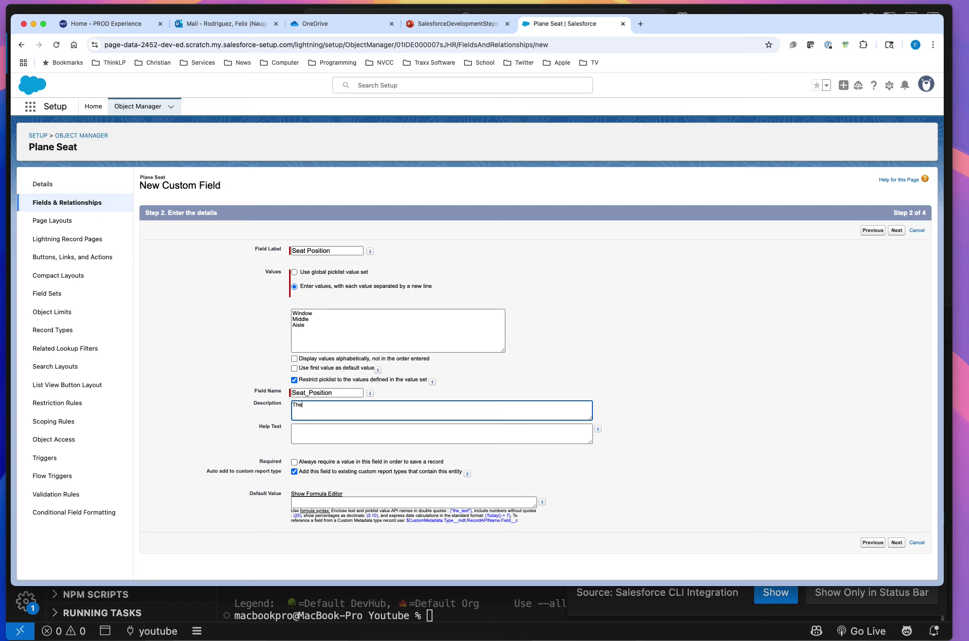
text( Position of the Seat in the Row)
key(super+a)
click(353, 445)
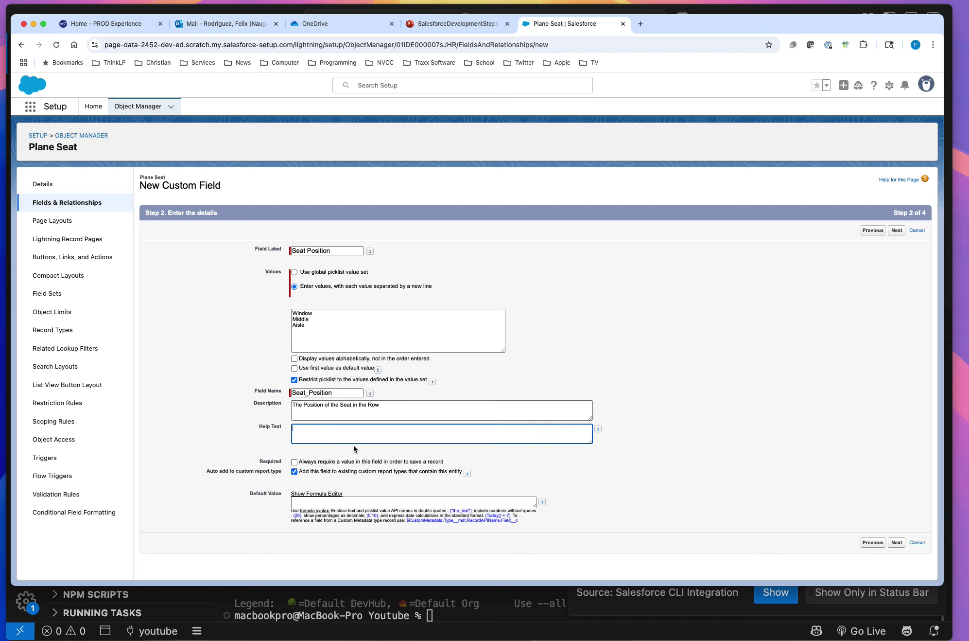
key(super+v)
Make the Seat Position field required and save it with the default security and page layout to start another field
click(294, 462)
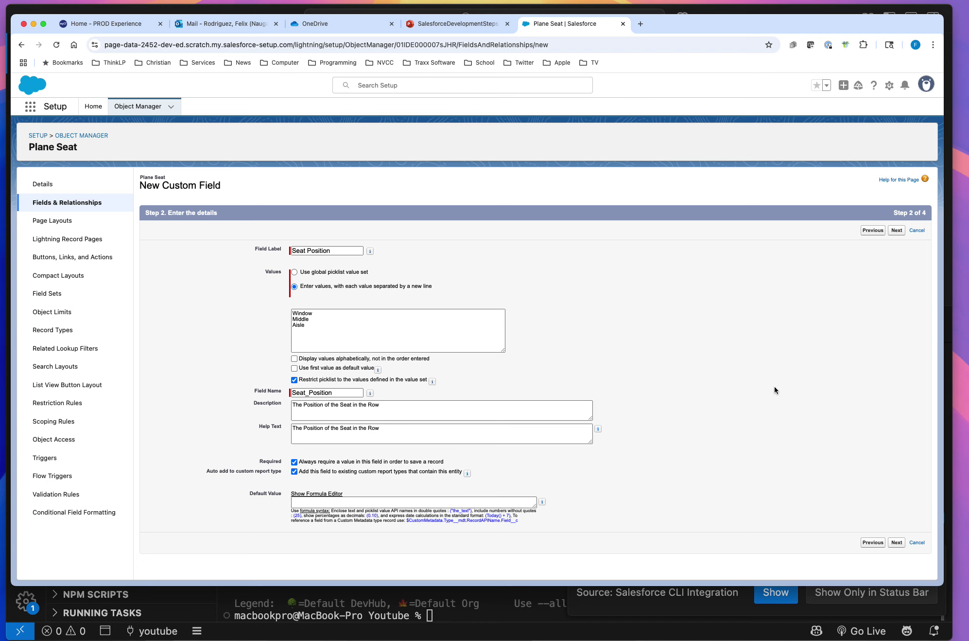
click(897, 231)
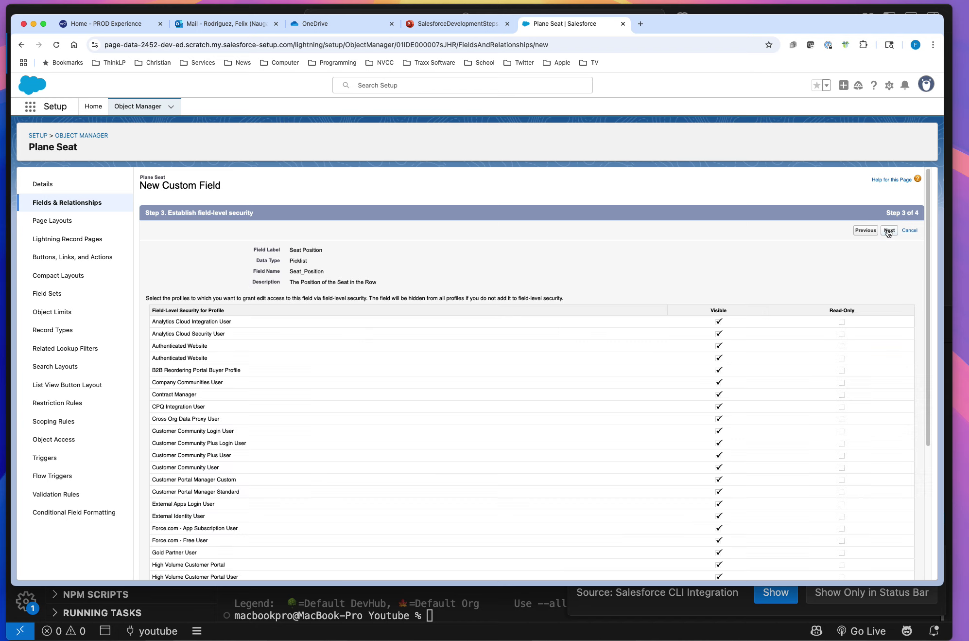
click(889, 231)
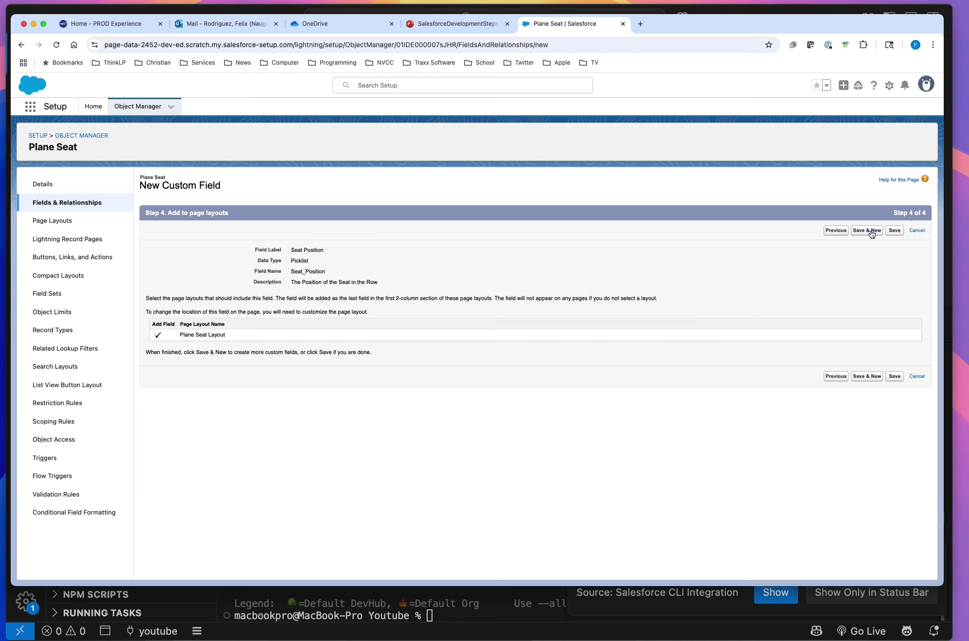
click(870, 231)
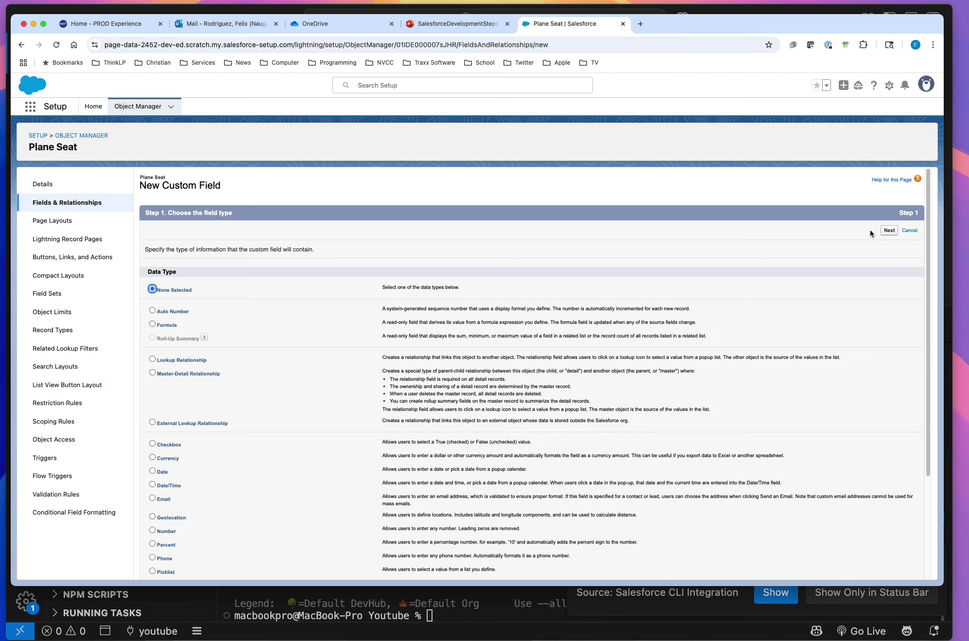
Choose Currency as the data type of the next Plane Seat field and continue to its details
scroll(340, 372, down, 5)
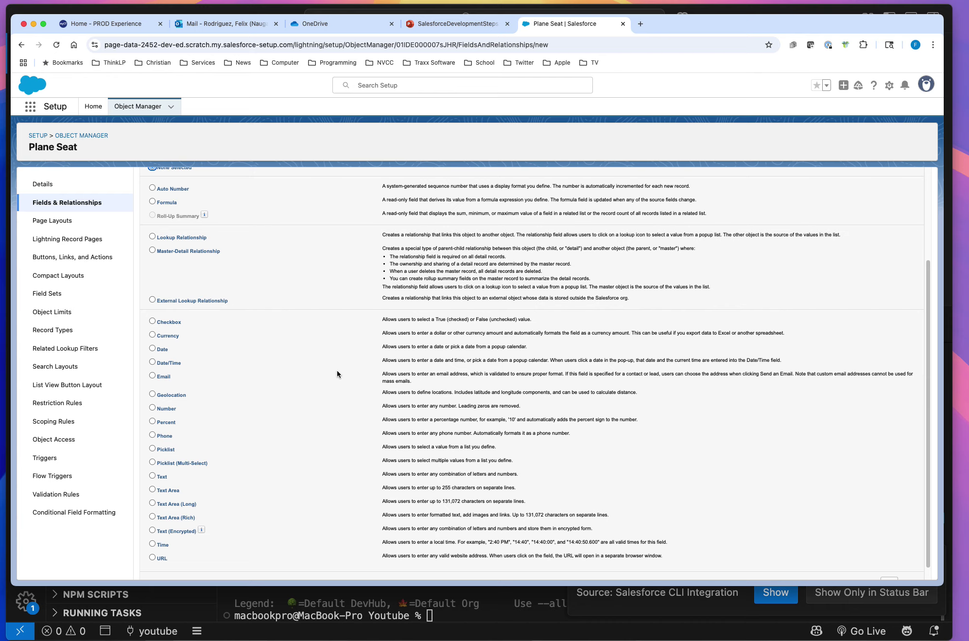
scroll(337, 371, down, 1)
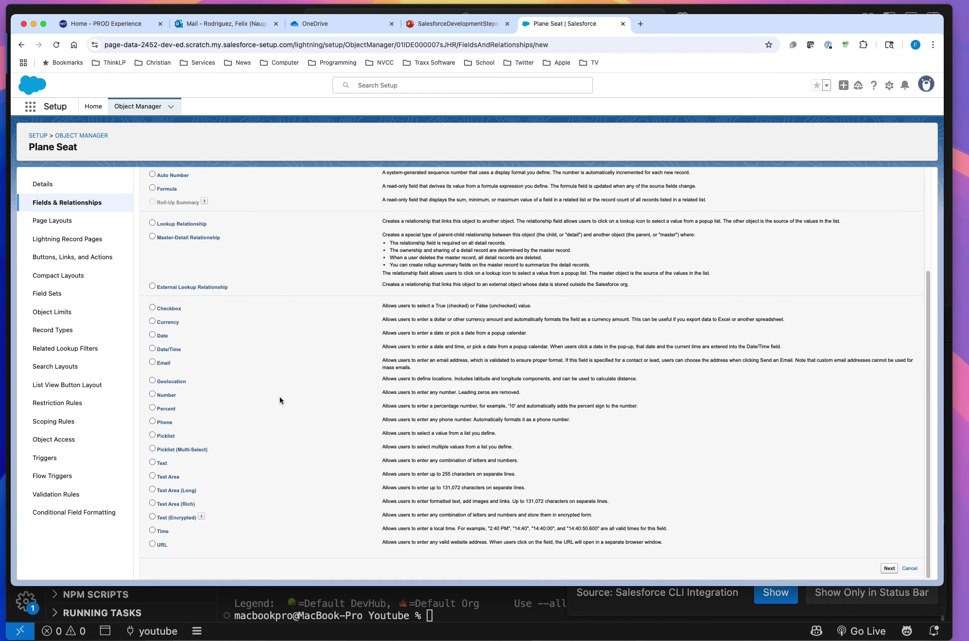
click(153, 321)
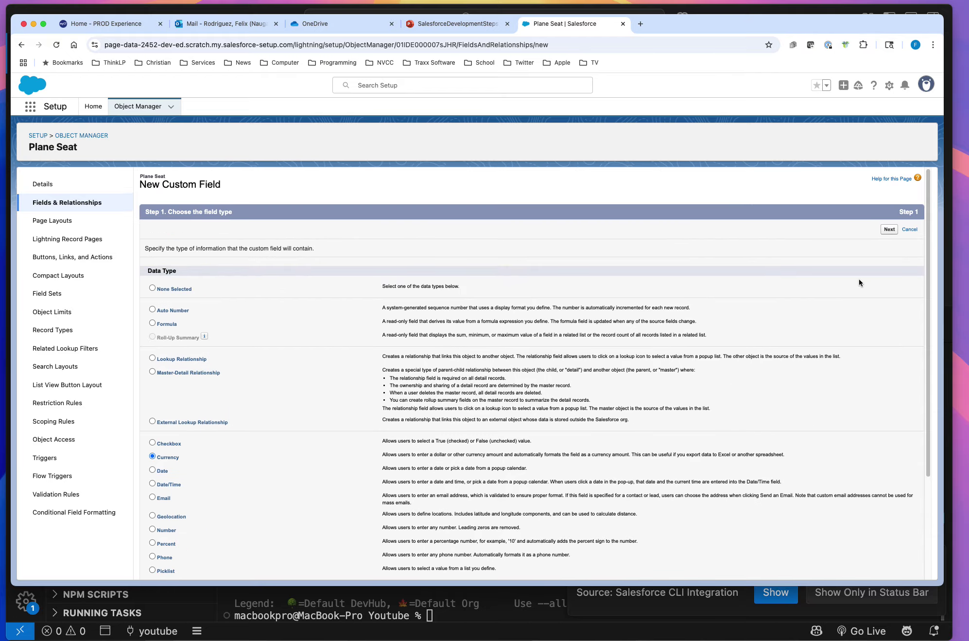
scroll(868, 236, up, 10)
click(887, 228)
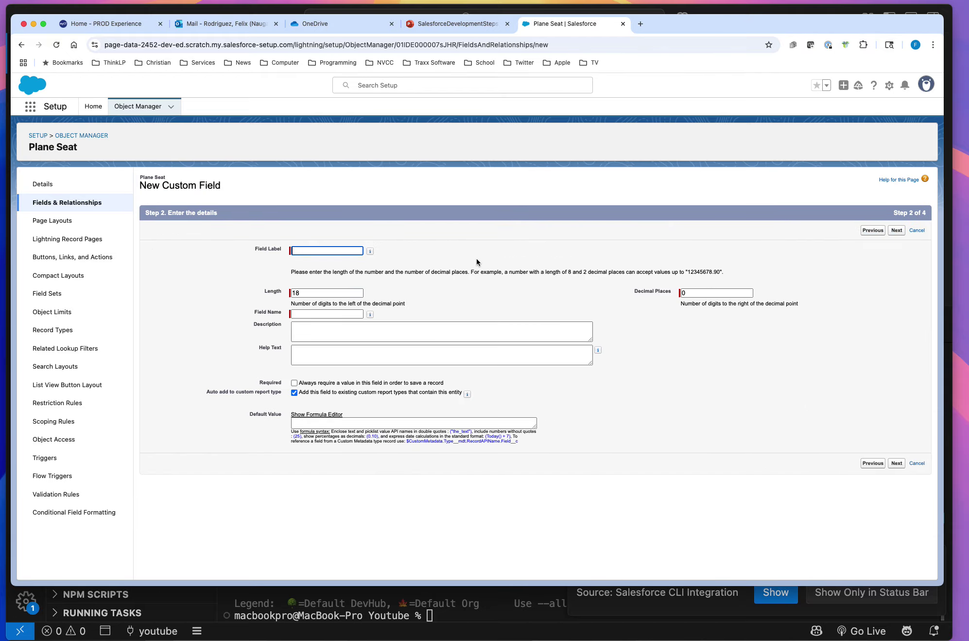
Label the currency field Seat Price and set its length to 16 with 2 decimal places
text(Seat Price)
key(Tab)
key(Tab)
text(16)
key(Tab)
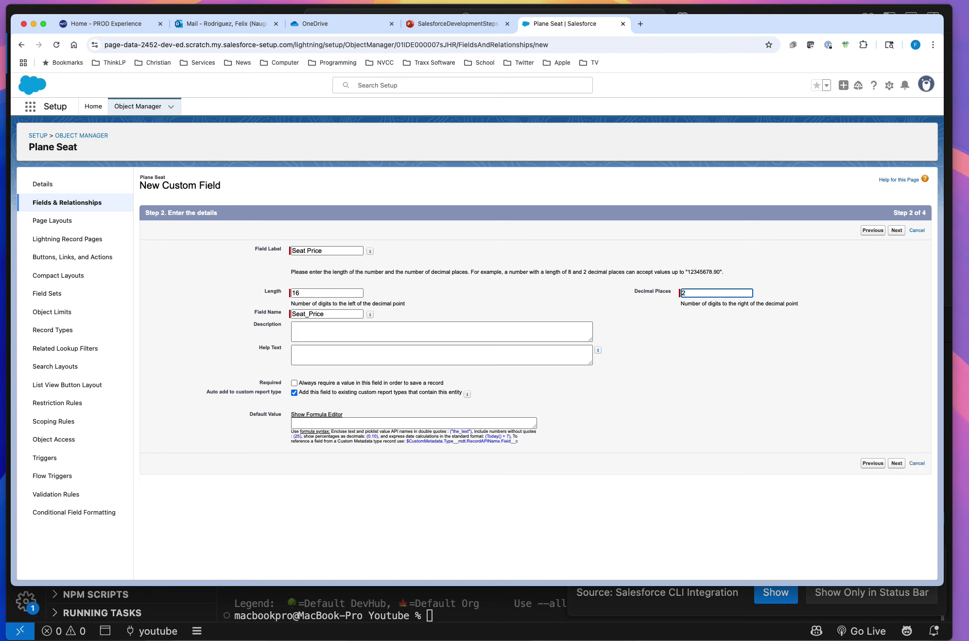
Enter "The Price of the Seat" as Seat Price's description and help text, and save the field with the default security and page layout
click(321, 330)
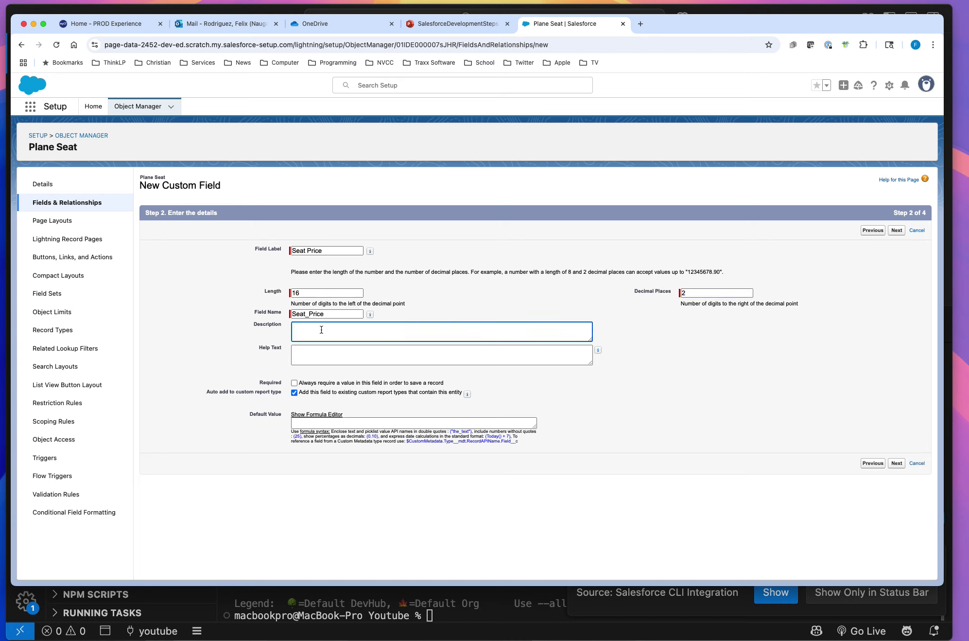
text(The Price of the Seat)
drag(354, 327, 259, 319)
key(super+c)
click(309, 356)
key(super+v)
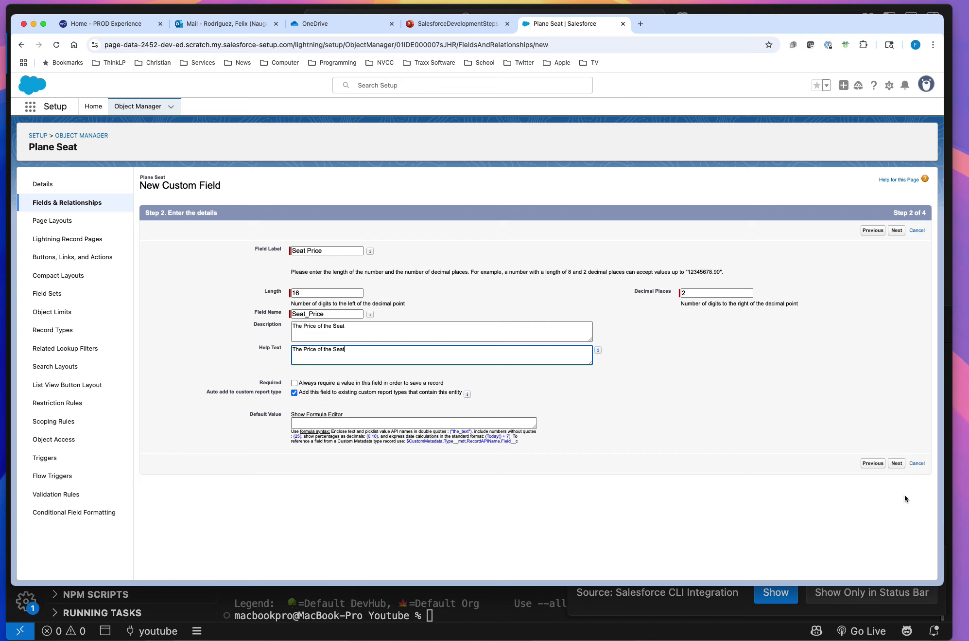
click(897, 464)
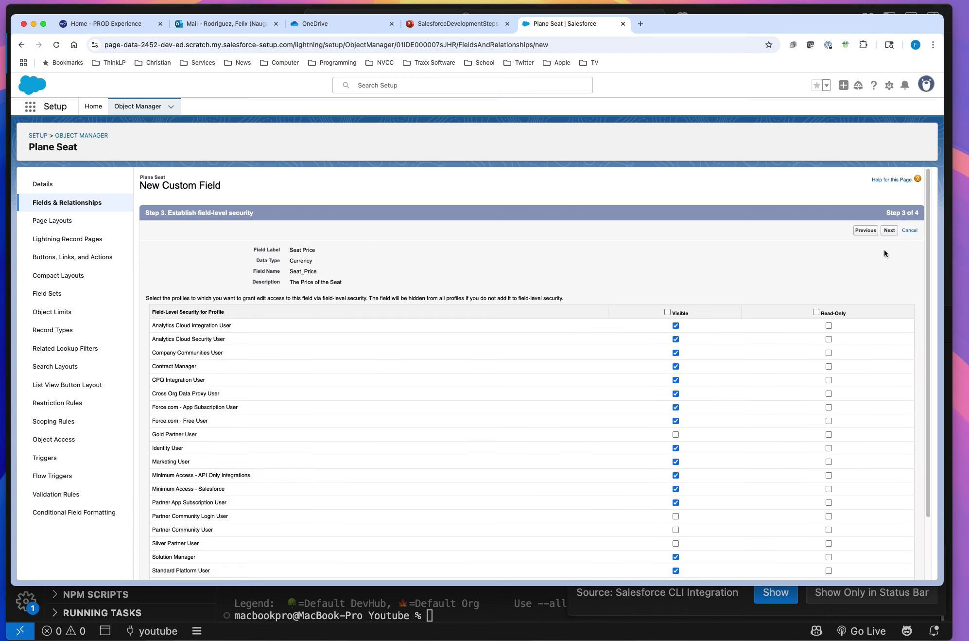
click(890, 230)
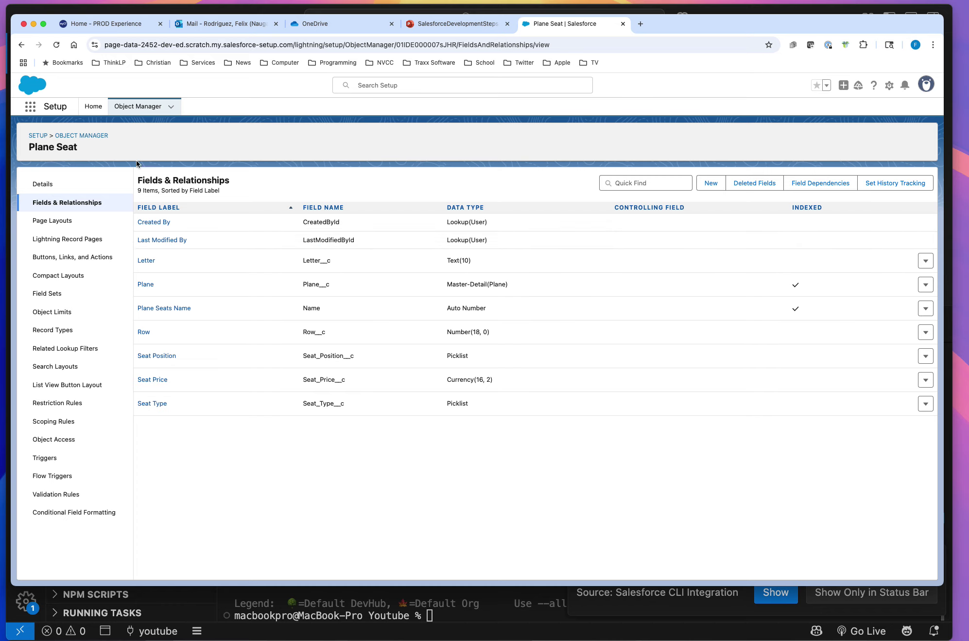
Return to the Setup home page, search for "schema" and open Schema Builder
click(93, 106)
click(88, 132)
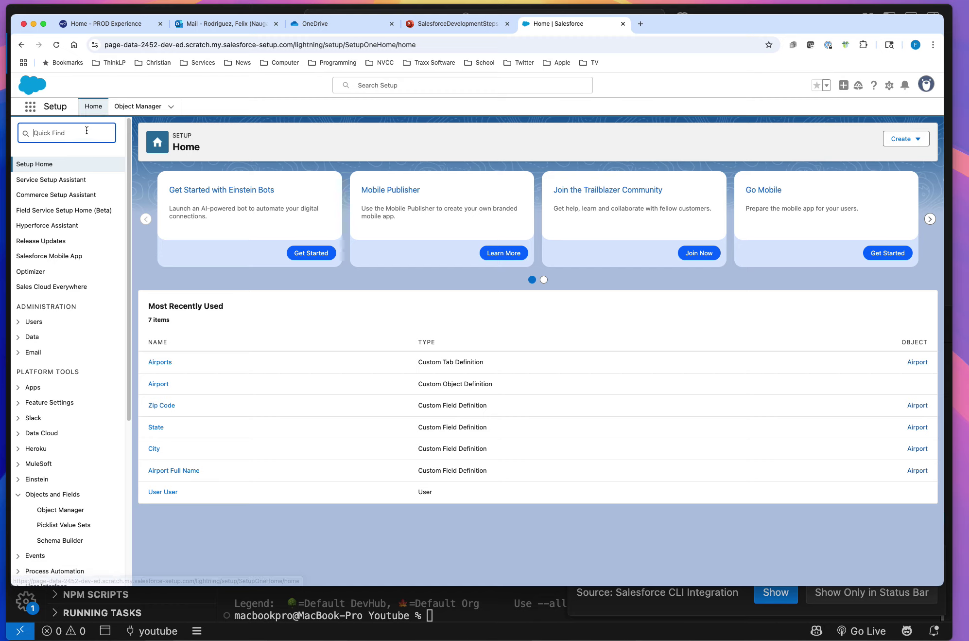
text(schema)
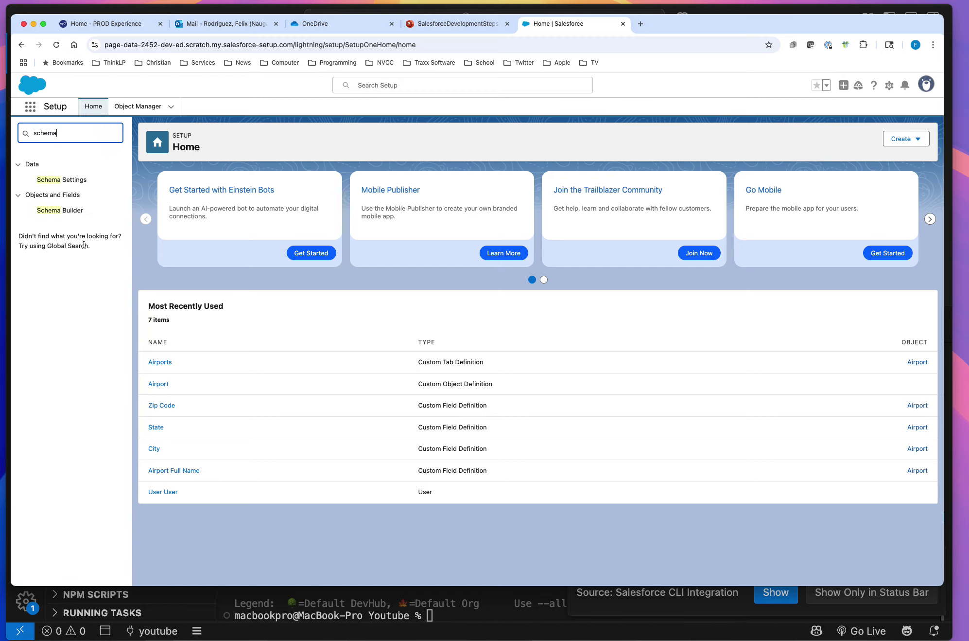
click(60, 210)
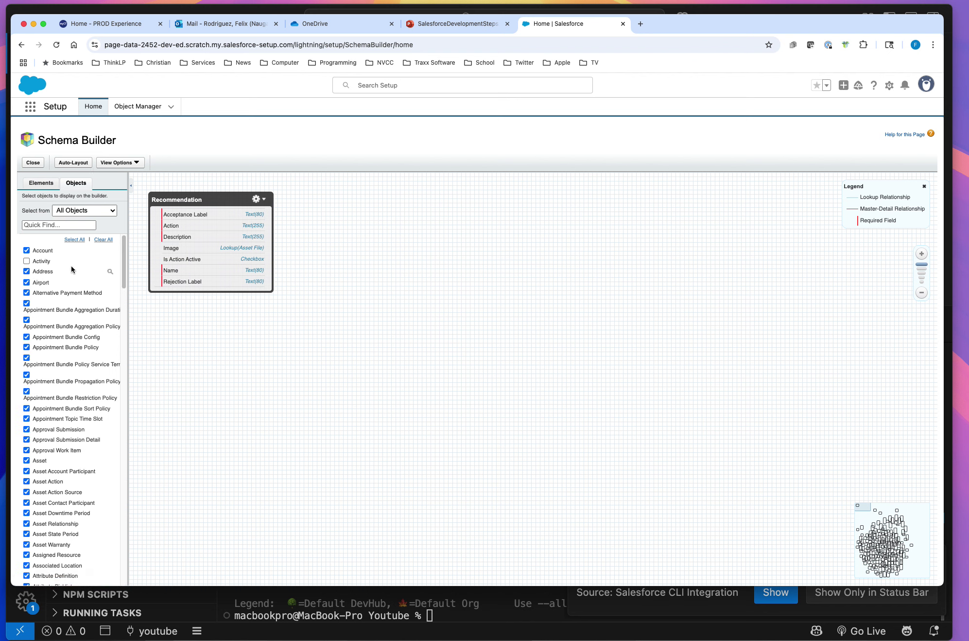
Clear all objects from the schema canvas, display only Airport and place it in the canvas's upper-left area
click(103, 239)
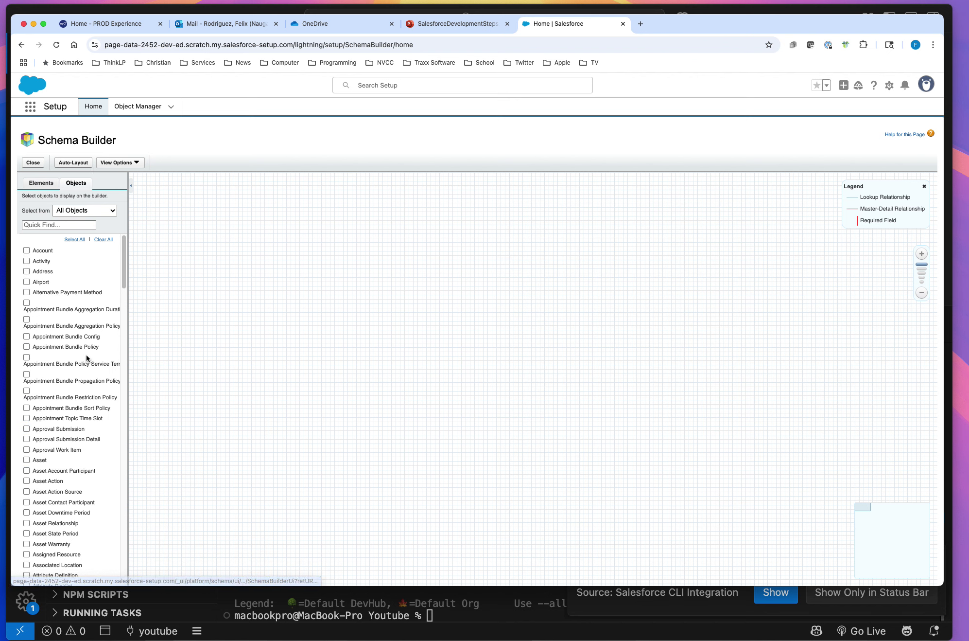
click(26, 282)
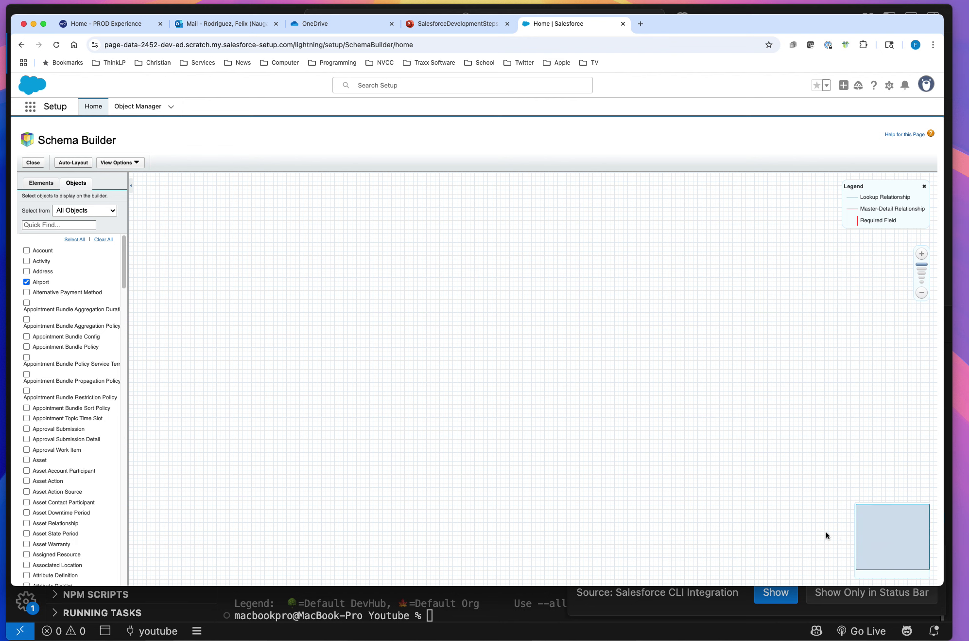
click(889, 539)
drag(541, 309, 268, 221)
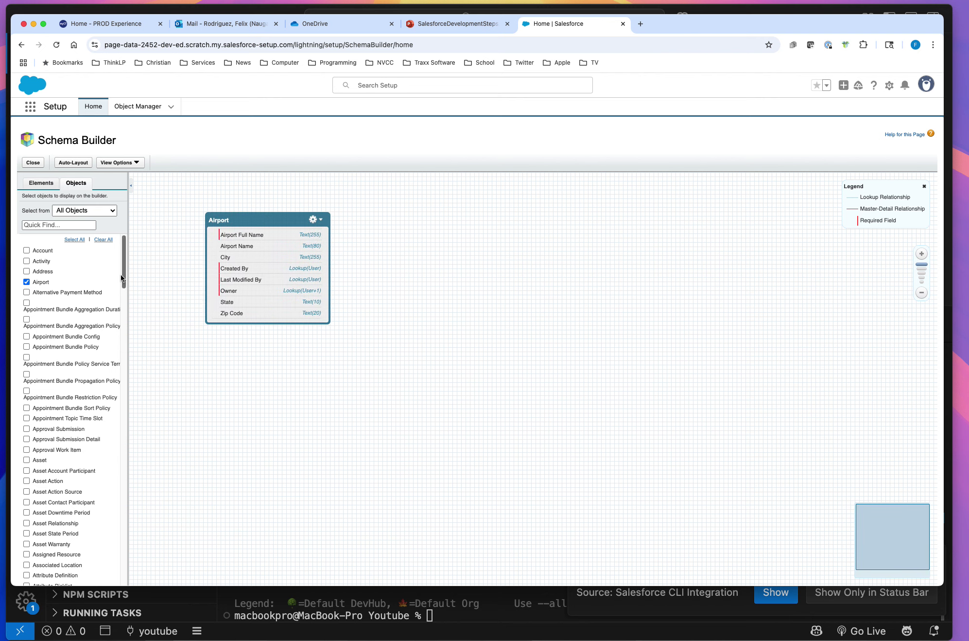
Add the Plane and Plane Seat objects to the schema canvas and arrange them in a row beside Airport
drag(121, 273, 131, 476)
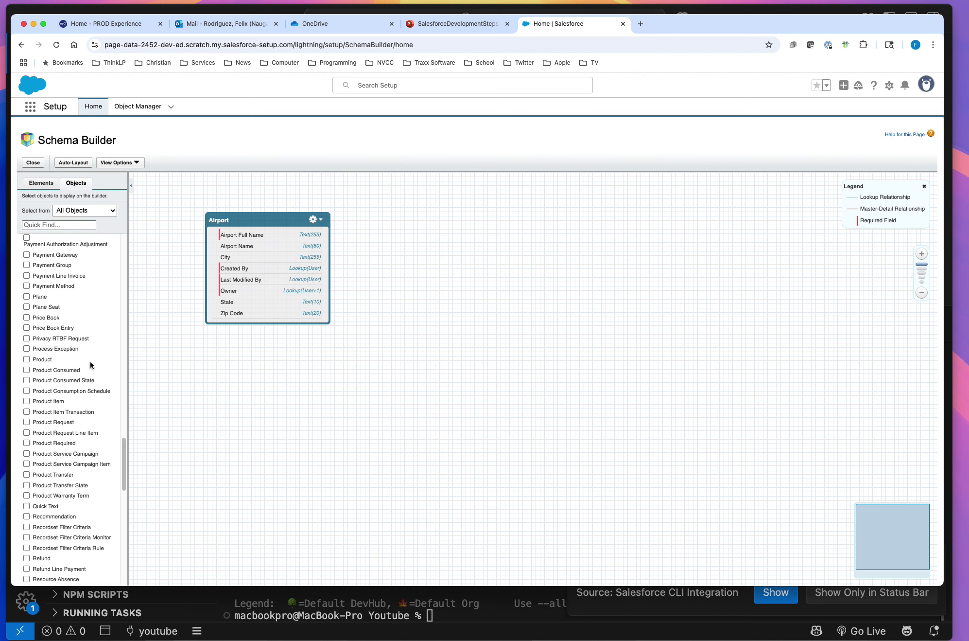
click(26, 296)
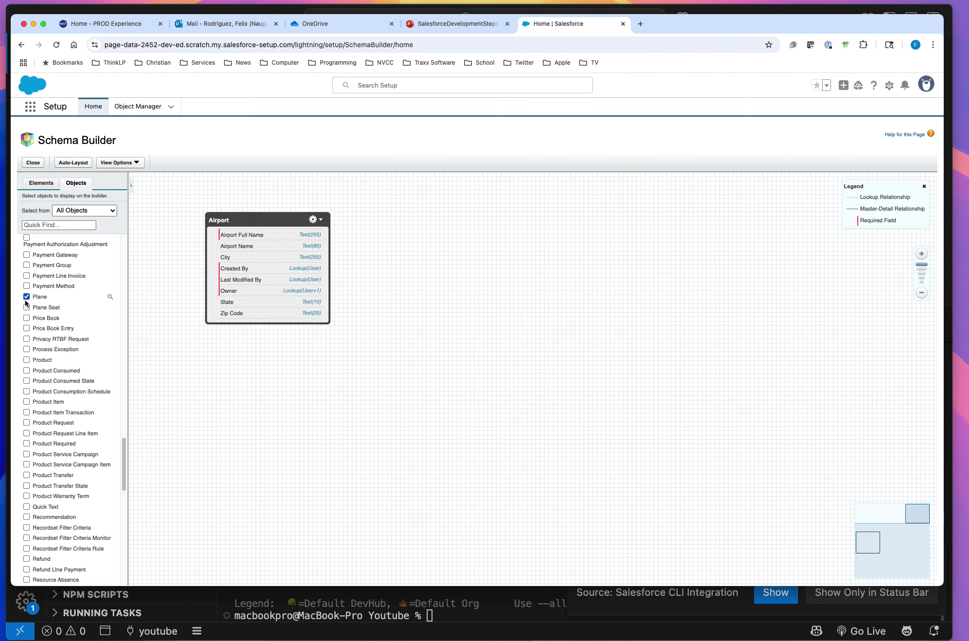
click(26, 306)
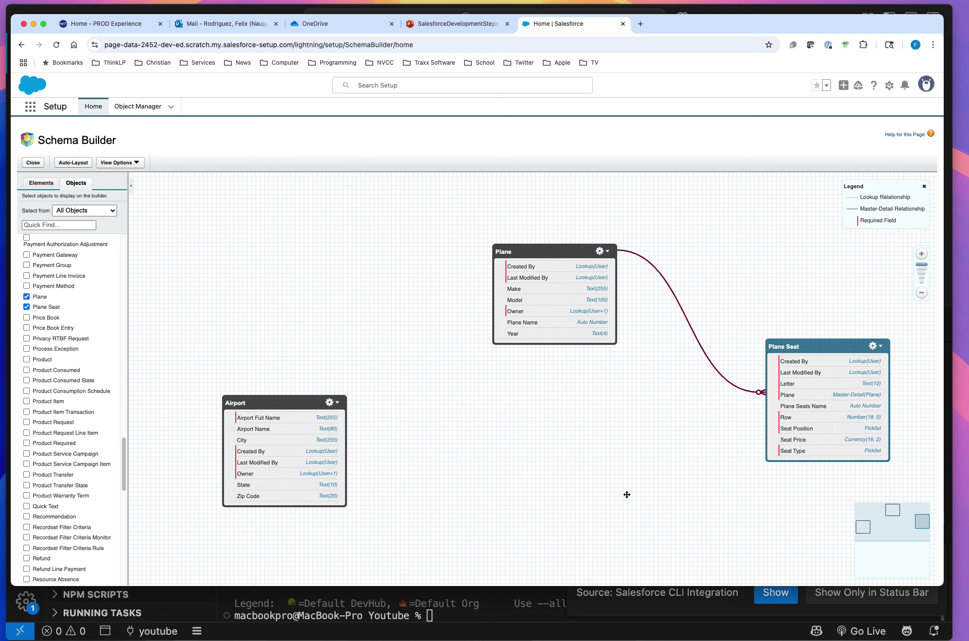
drag(216, 395, 267, 241)
drag(761, 341, 765, 247)
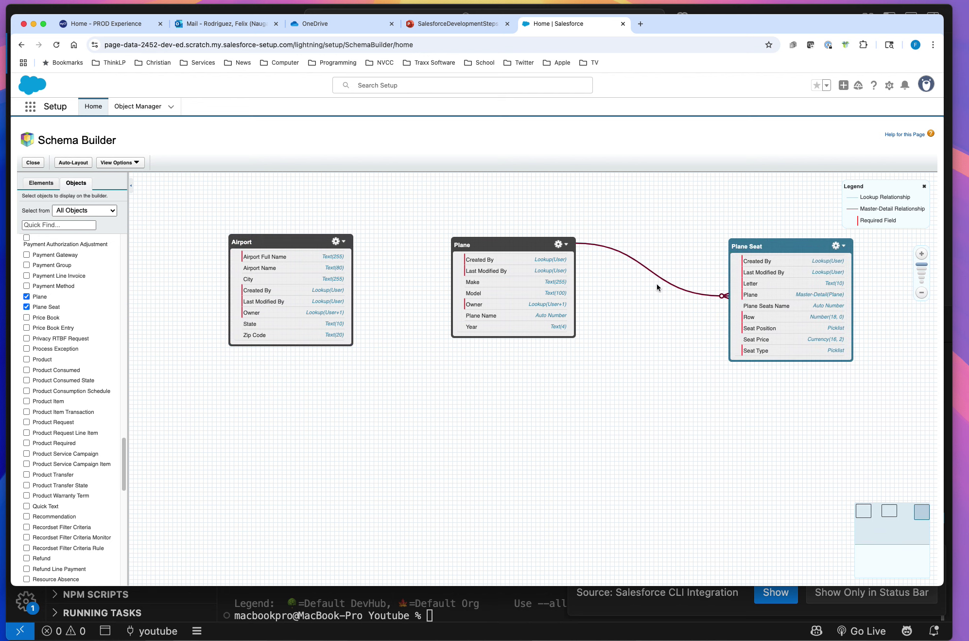